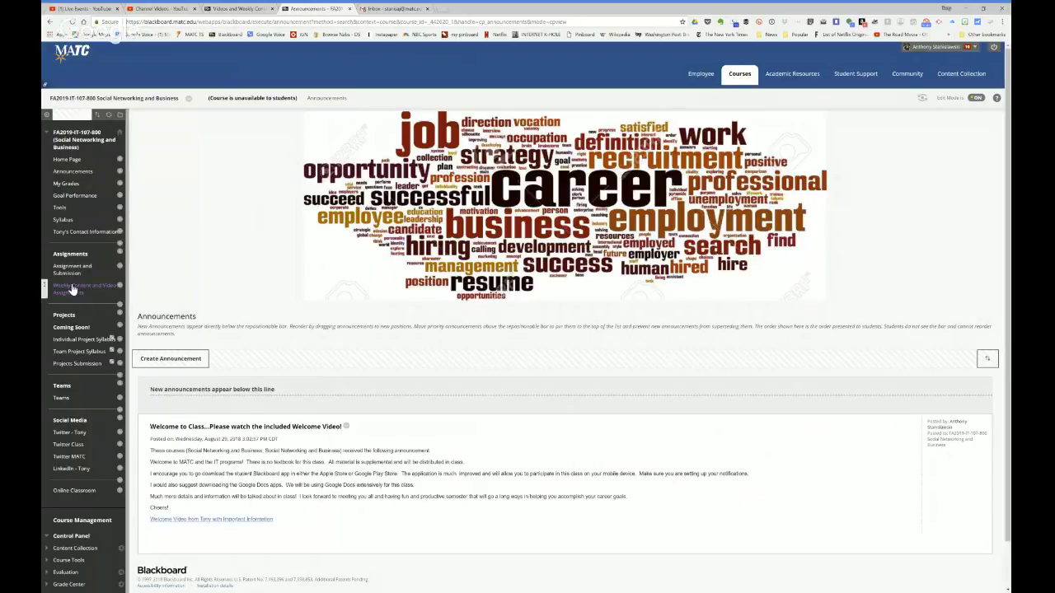
Step: Go to Week One's Assignment and Submission page and show the options menu for Assignment One
click(73, 290)
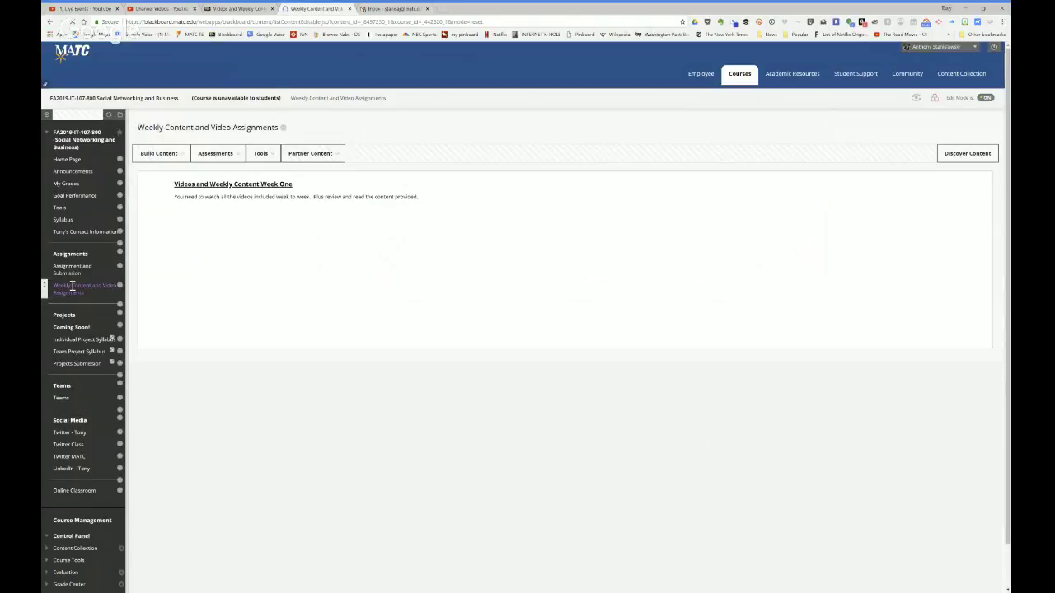
click(227, 185)
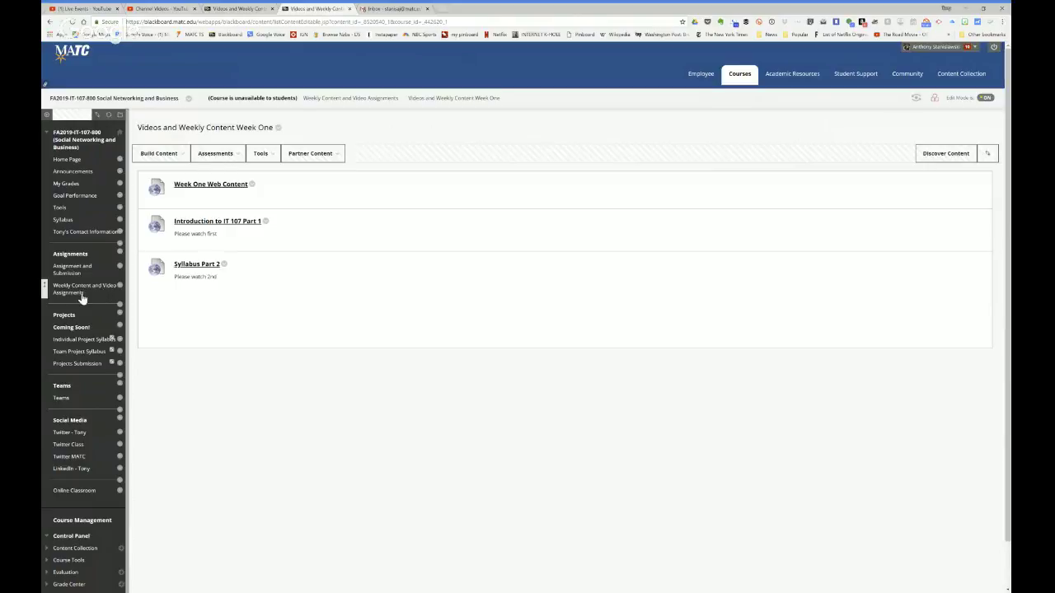
click(66, 271)
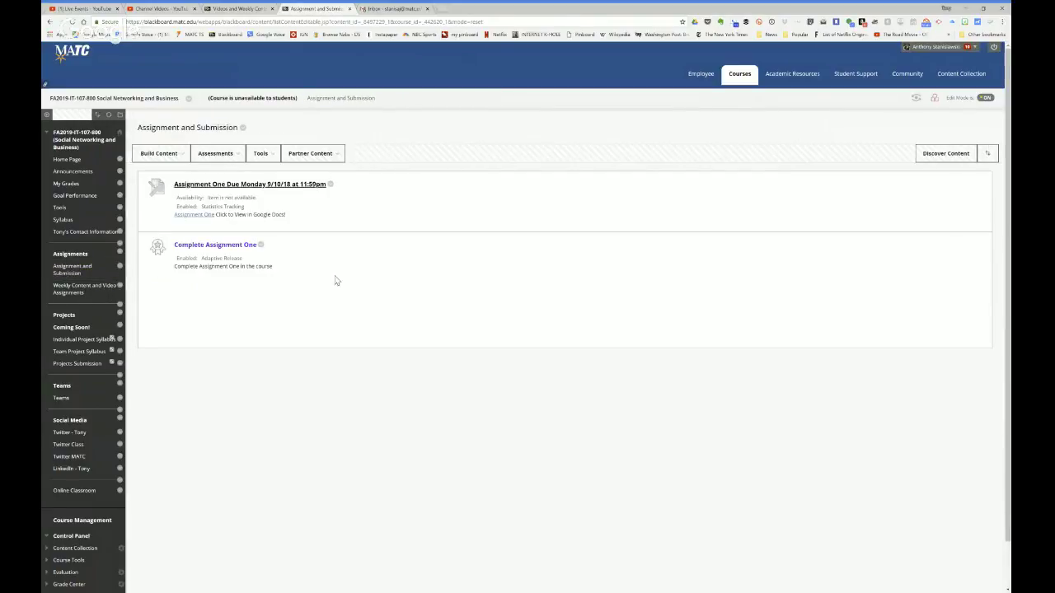
click(330, 185)
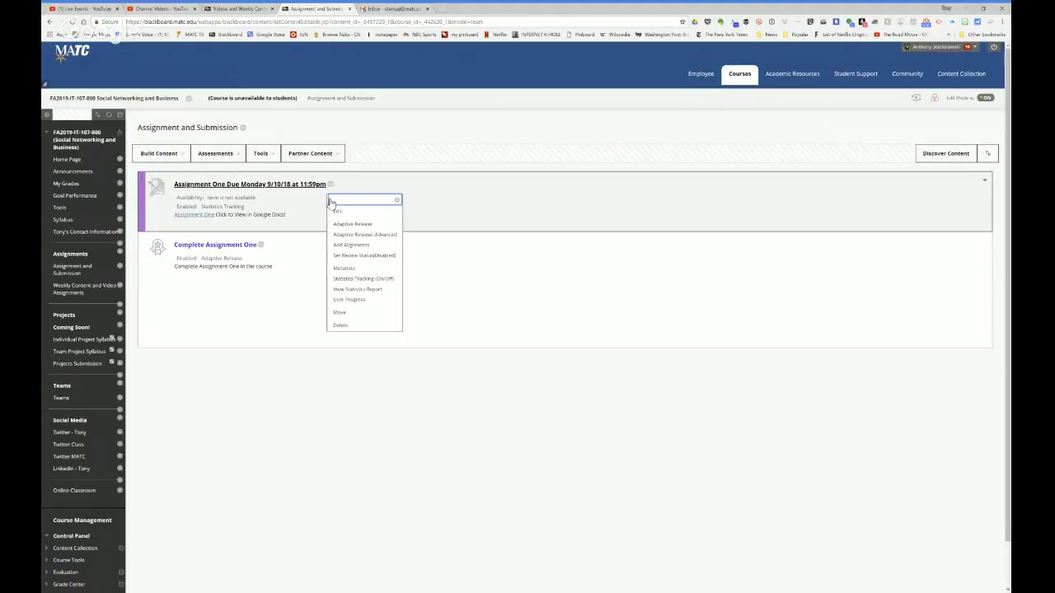
Step: Edit Assignment One, tick Make the Assignment Available, and submit the change
click(338, 211)
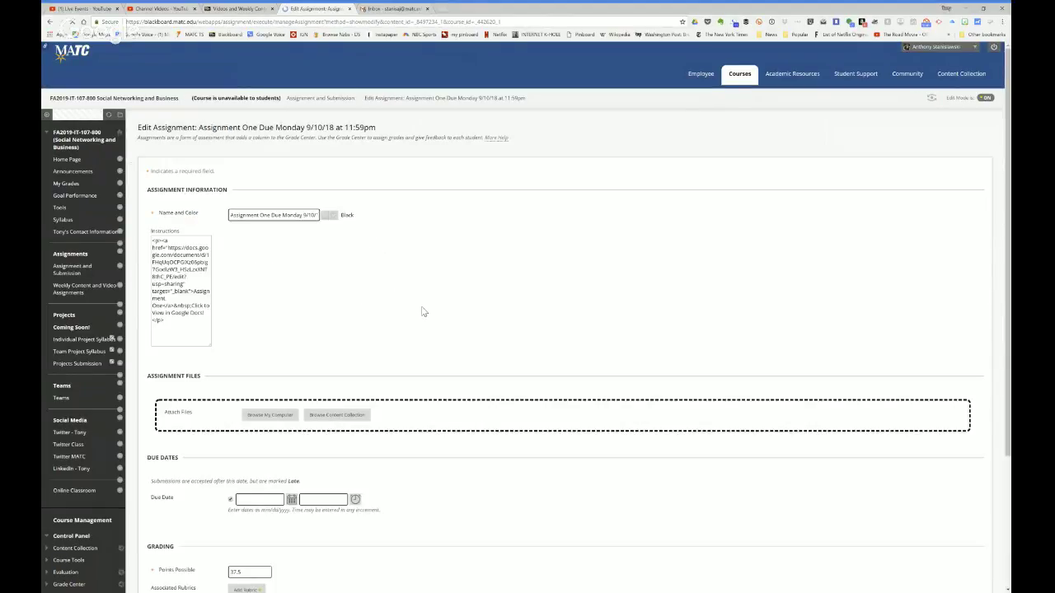
scroll(395, 297, down, 5)
scroll(399, 311, down, 1)
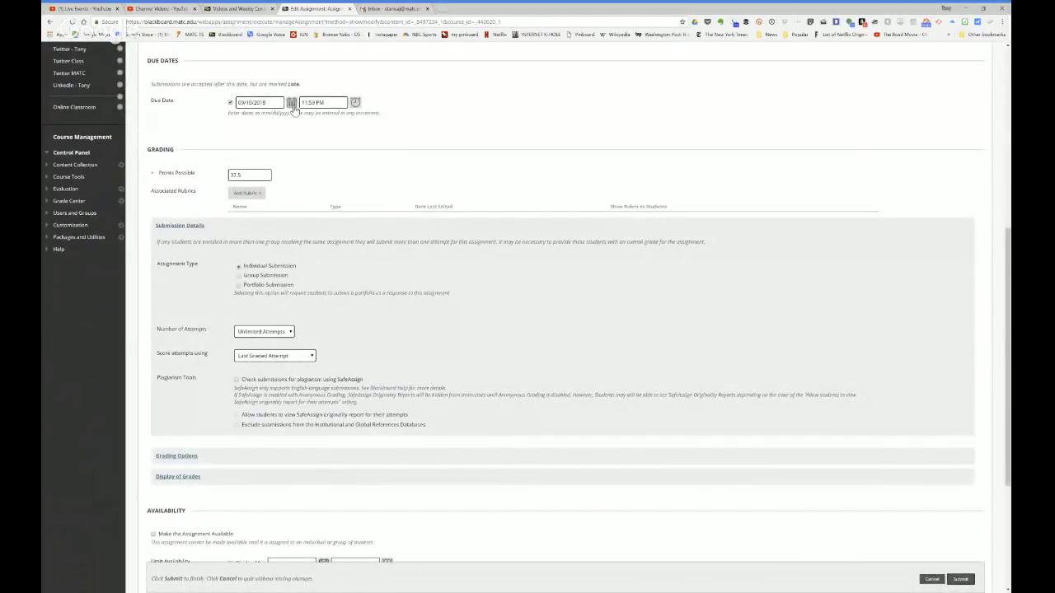
scroll(353, 216, down, 5)
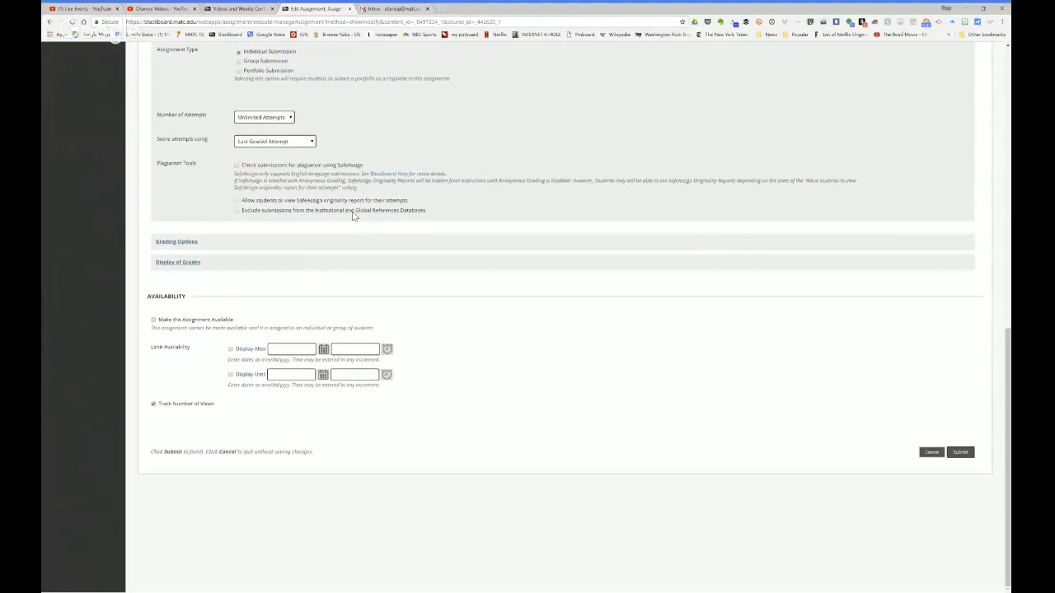
click(153, 321)
click(959, 453)
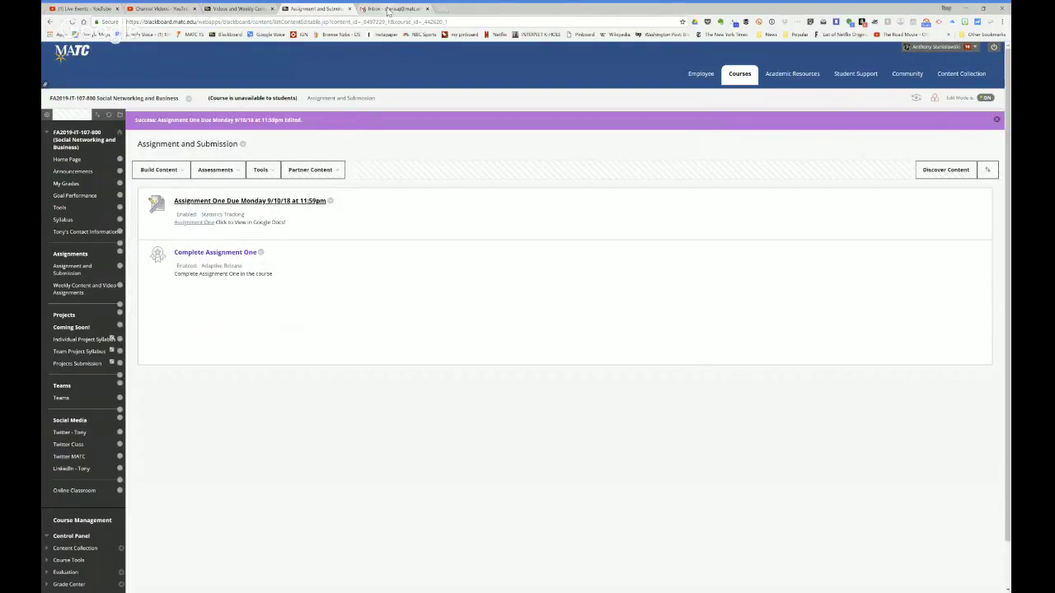
Step: From the Gmail tab, launch Google Drive through the Google apps grid
click(388, 9)
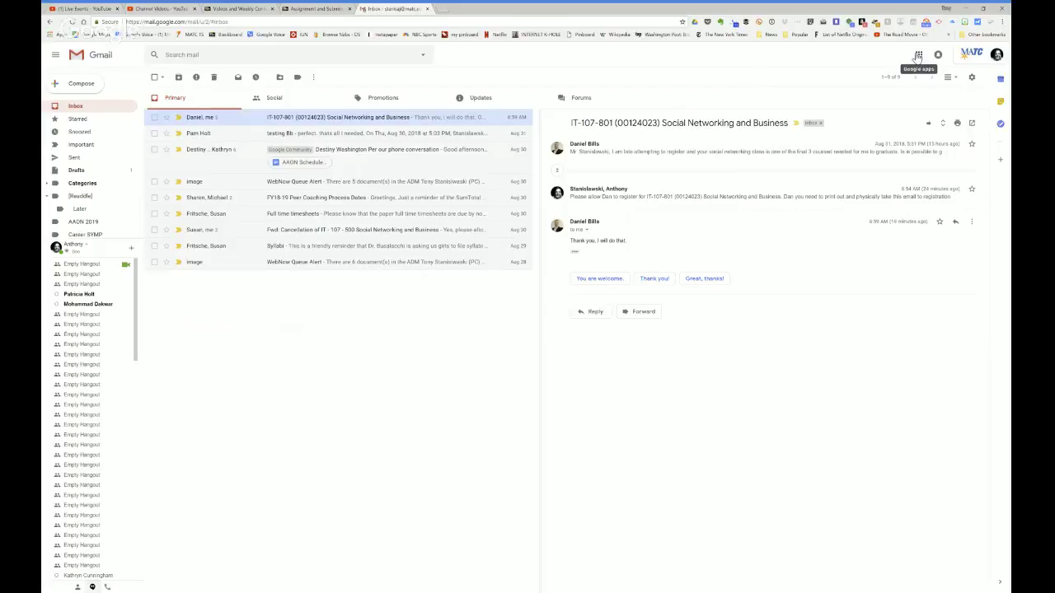
click(918, 55)
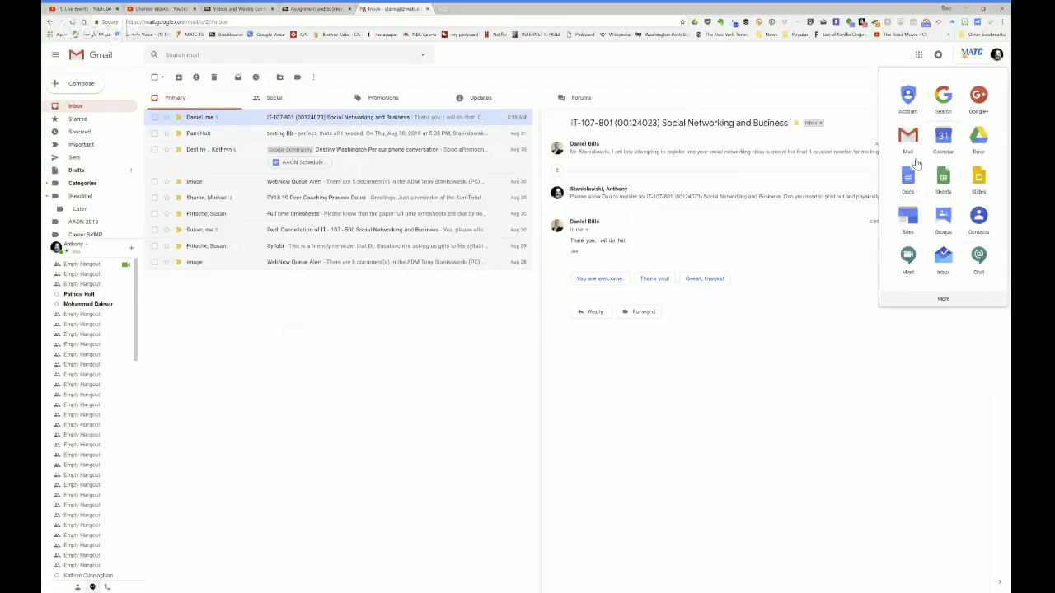
click(979, 139)
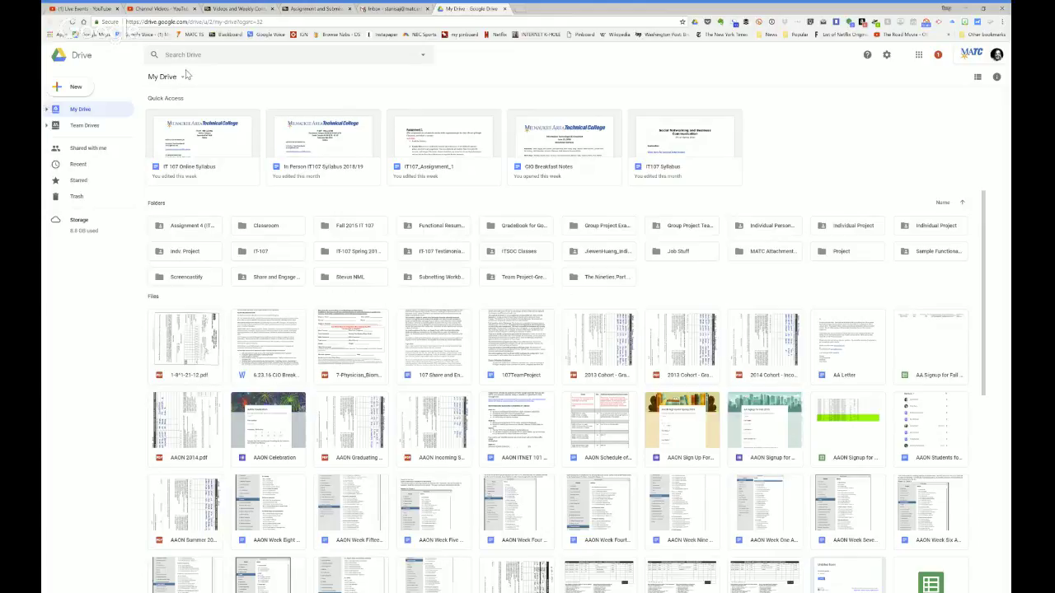
Step: Upload wee.jpg.JPG from the computer using New > File upload
click(70, 89)
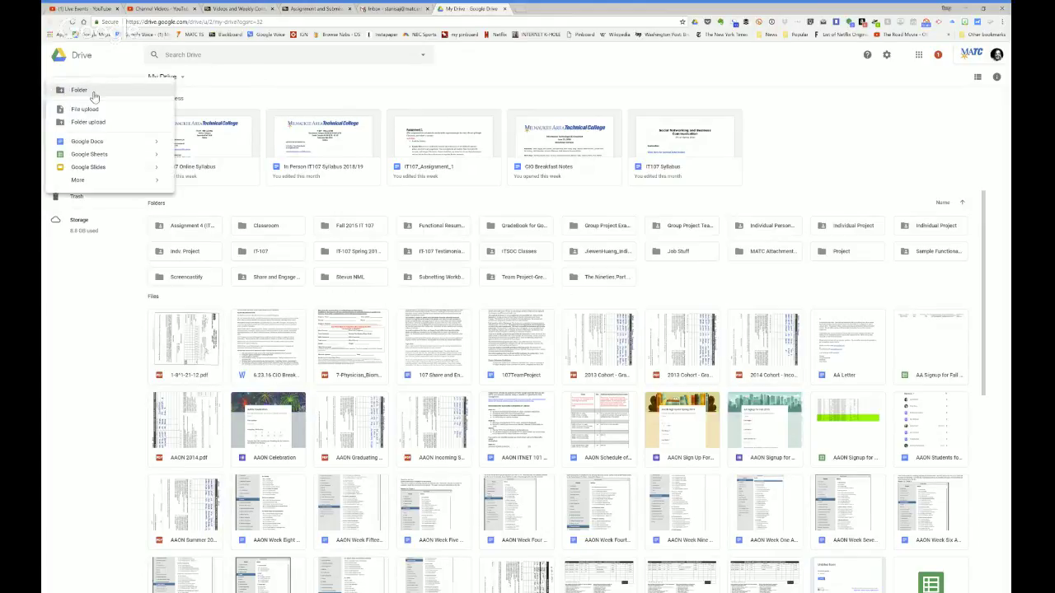
click(98, 109)
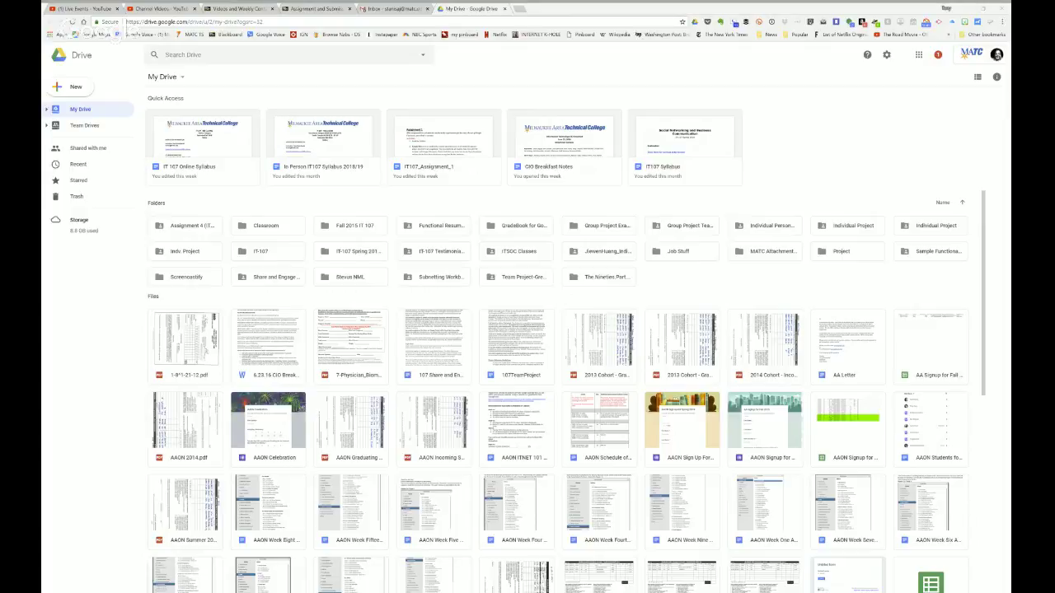
click(492, 195)
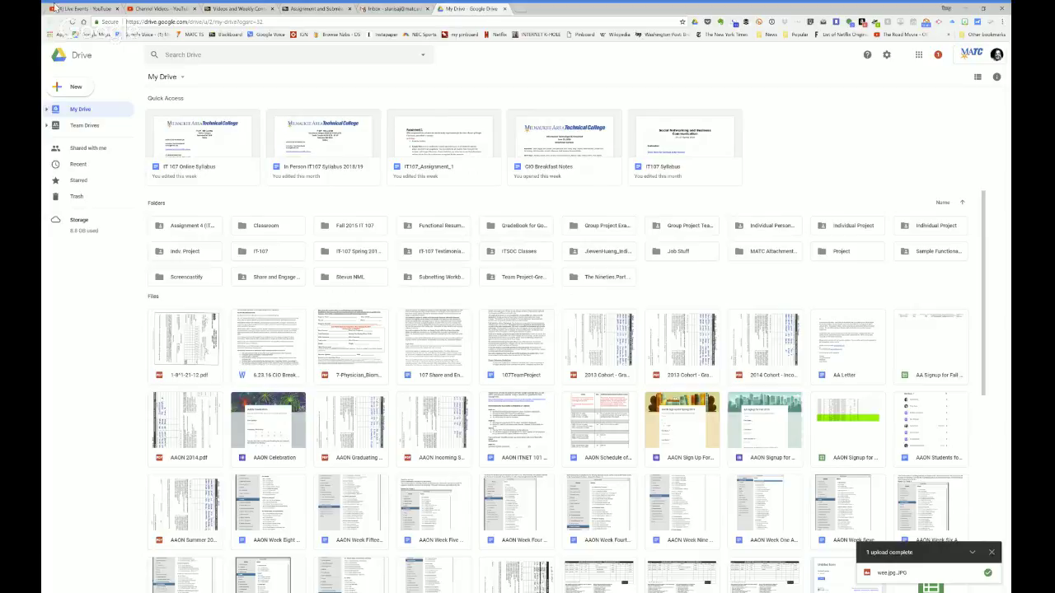
Step: Reload My Drive so wee.jpg.JPG shows up under Quick Access
click(73, 23)
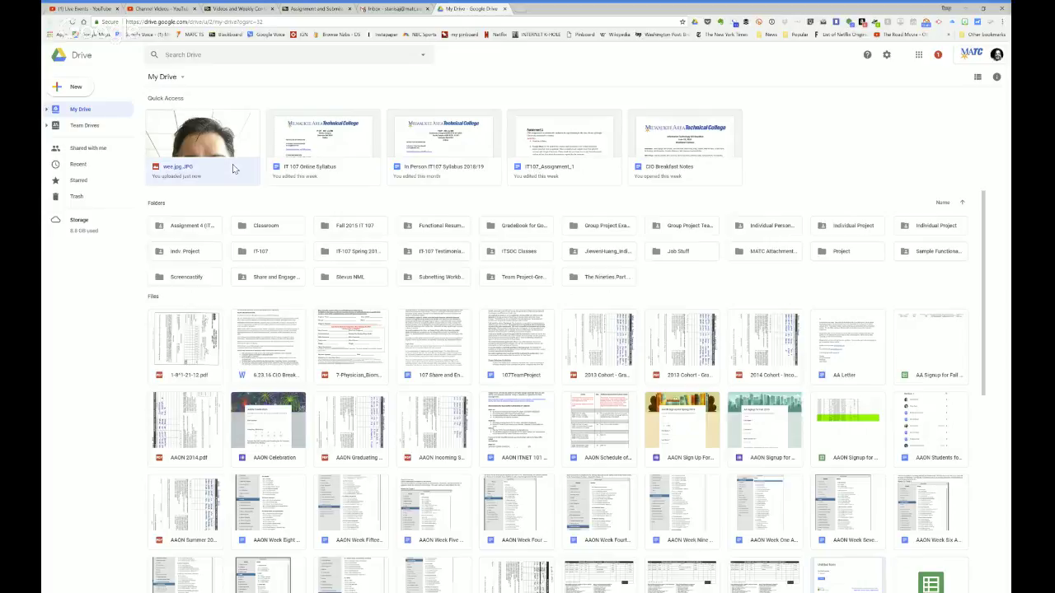
Step: Get a shareable link for wee.jpg.JPG, then bring up its sharing settings
right_click(235, 169)
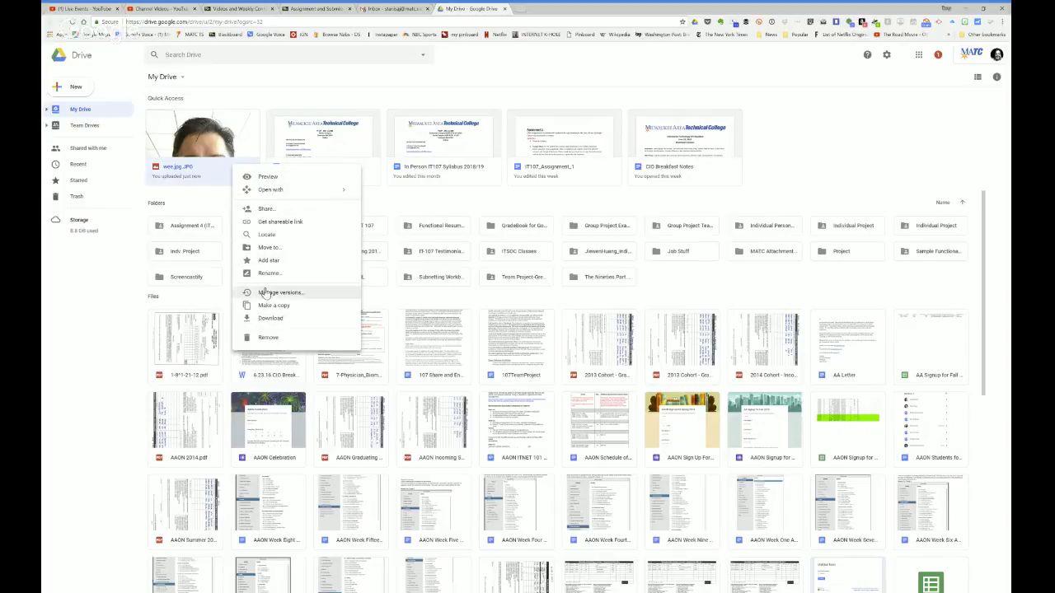
mouse_move(272, 189)
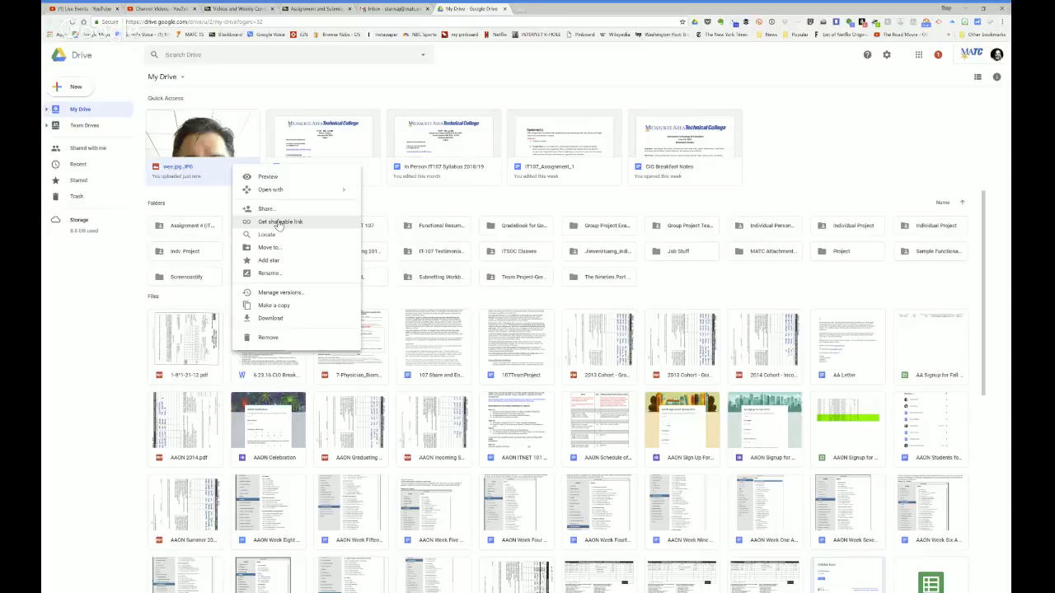
click(279, 224)
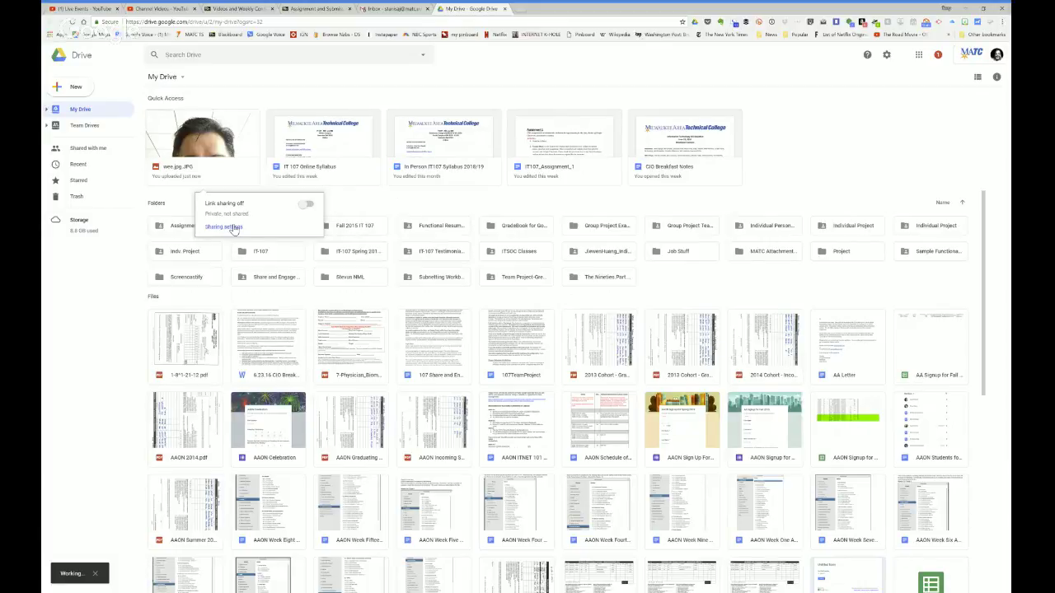
click(234, 227)
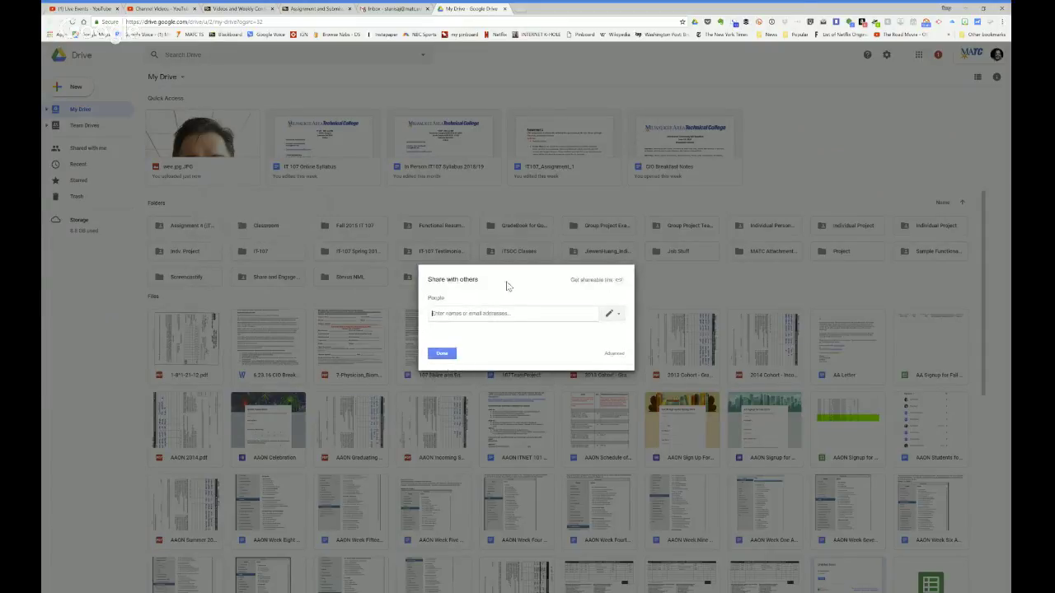
Step: Review wee.jpg.JPG's advanced link and access settings, keep it private, and click Done
click(614, 353)
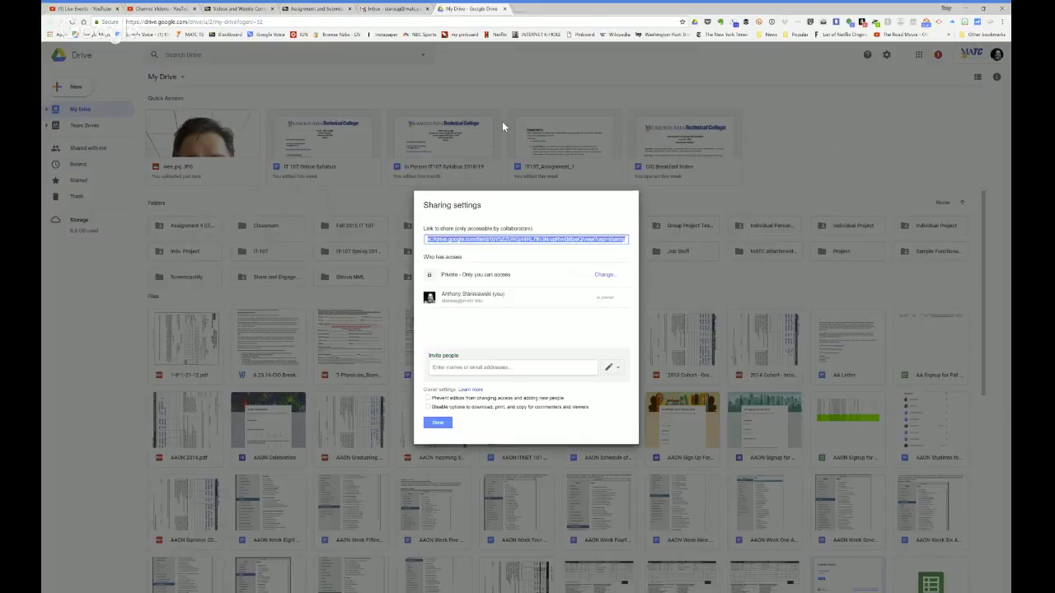
click(437, 424)
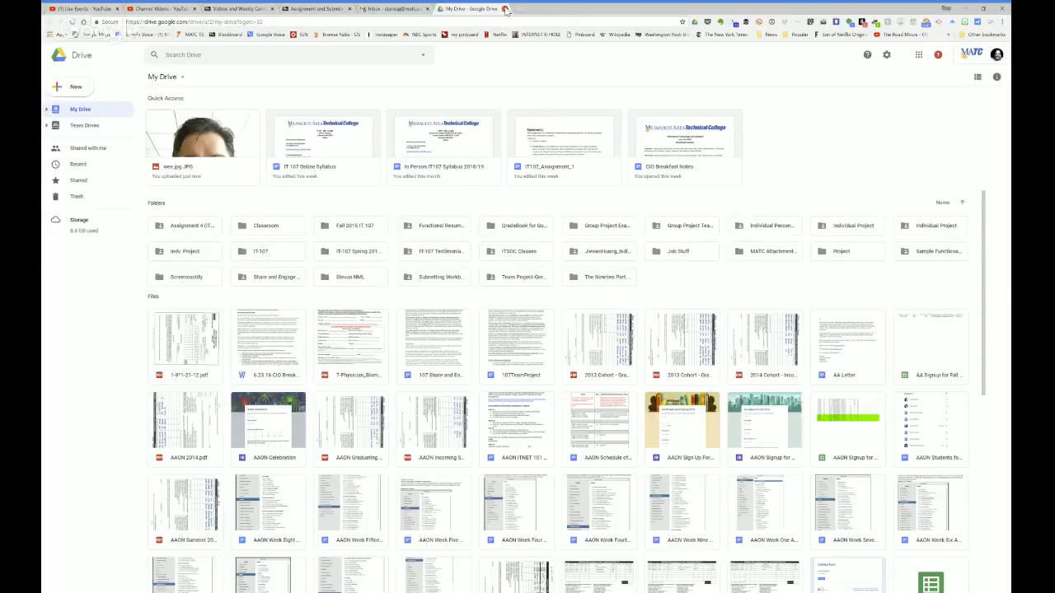
Step: Close the My Drive tab and launch Google Docs from the Google apps grid
click(505, 9)
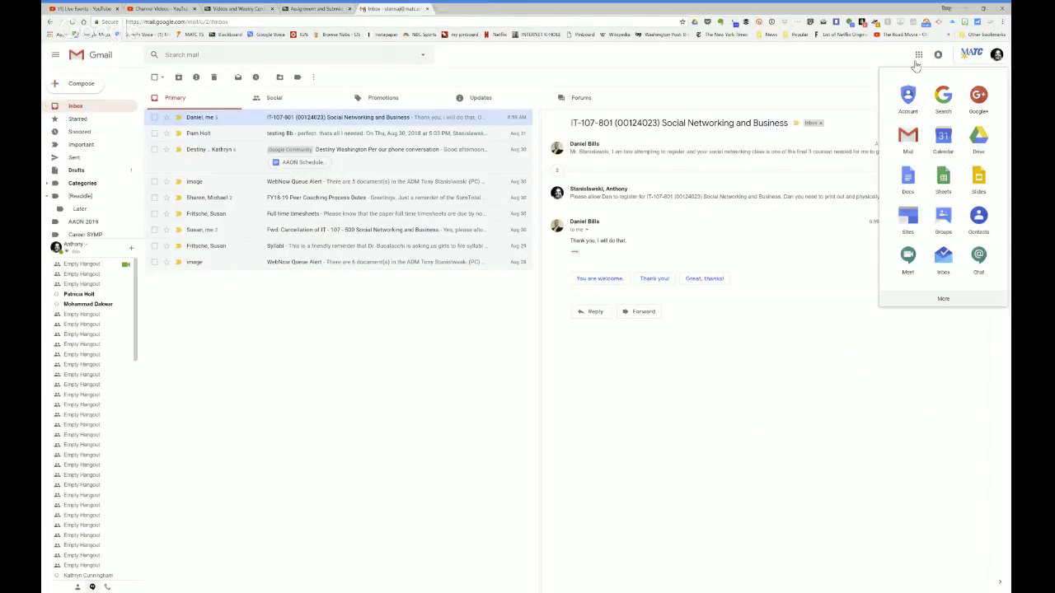
click(907, 183)
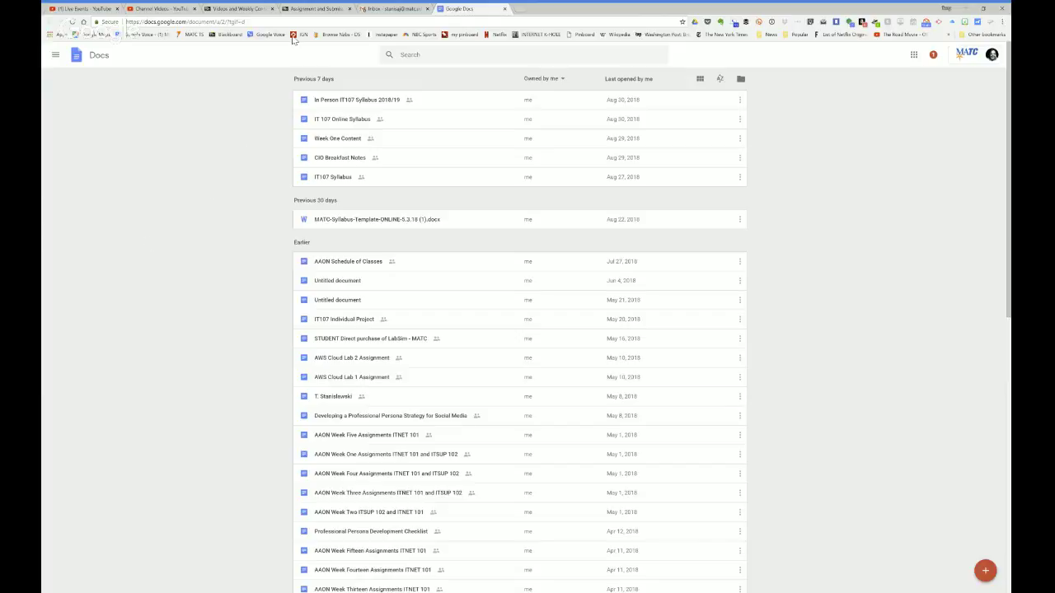
Step: Switch back to the Blackboard Assignment and Submission tab
click(303, 10)
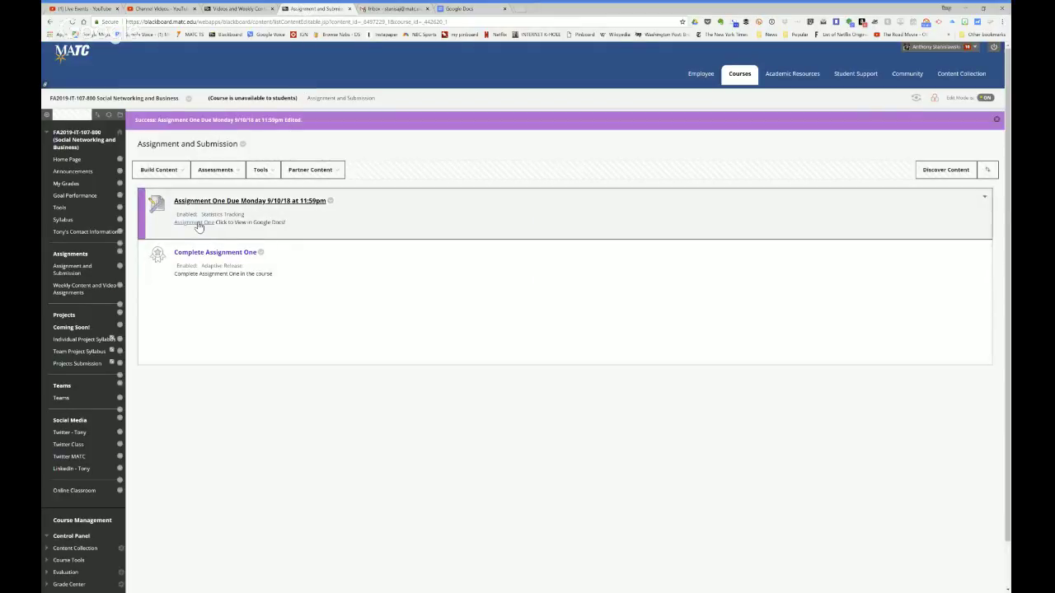
Step: Open IT107_Assignment_1 from the Assignment One link and read its three deliverables
click(194, 222)
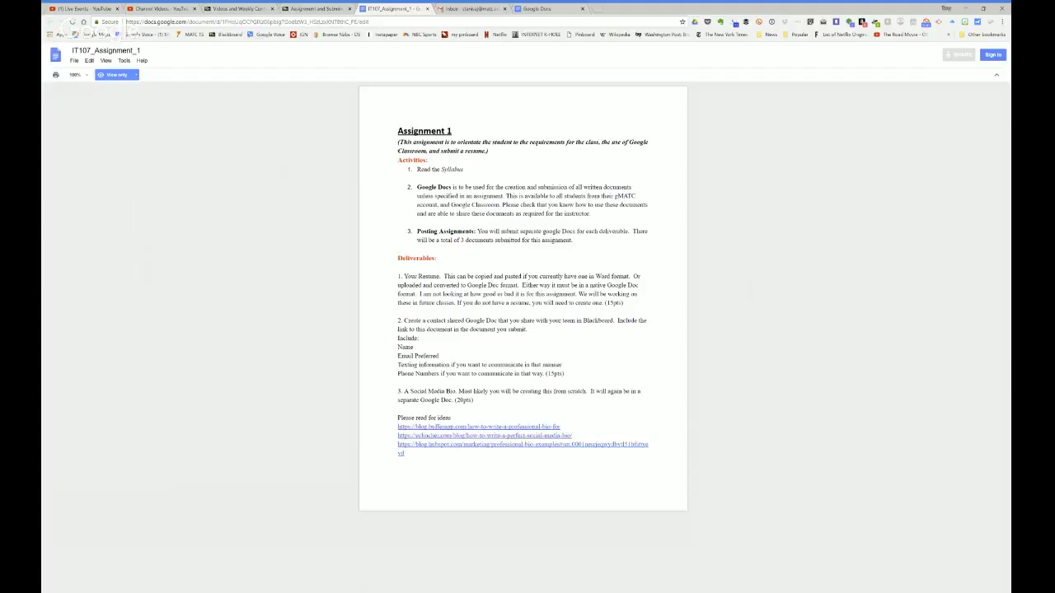
Step: Create a new blank Google Doc from the Docs list and title it 'Resume'
click(546, 11)
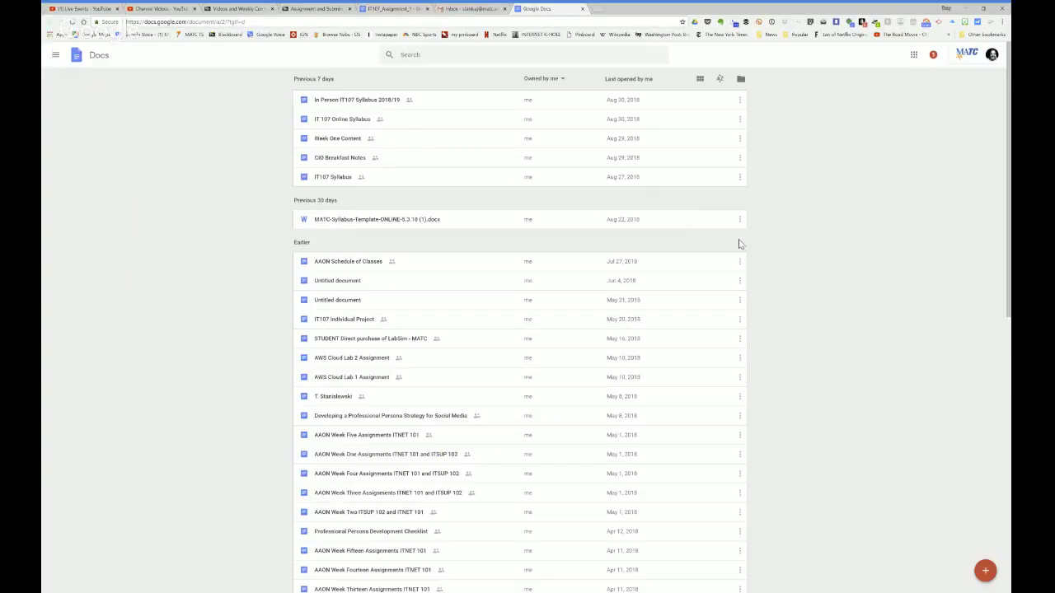
click(986, 571)
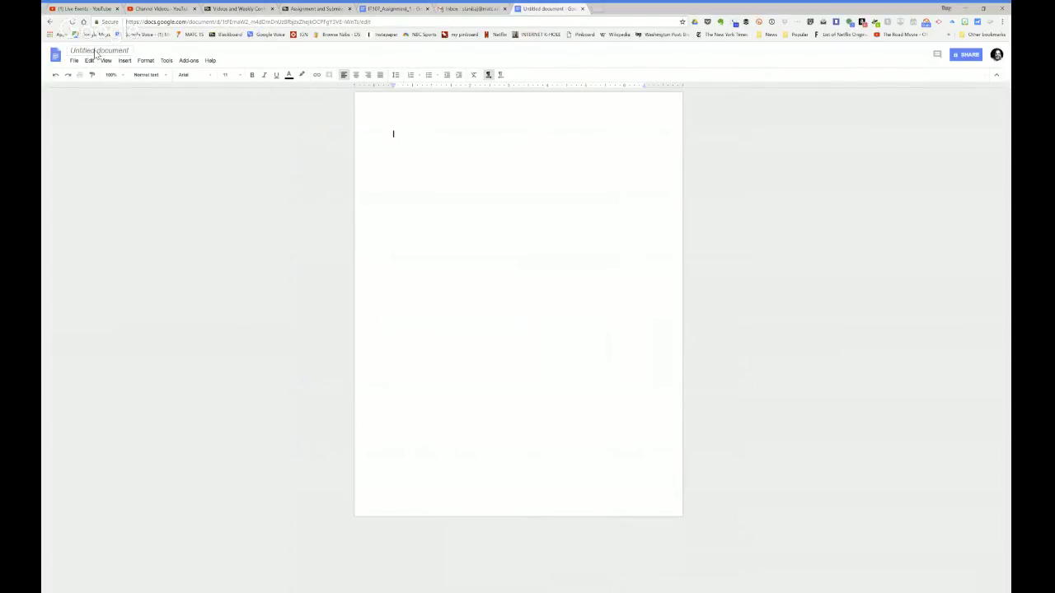
click(97, 52)
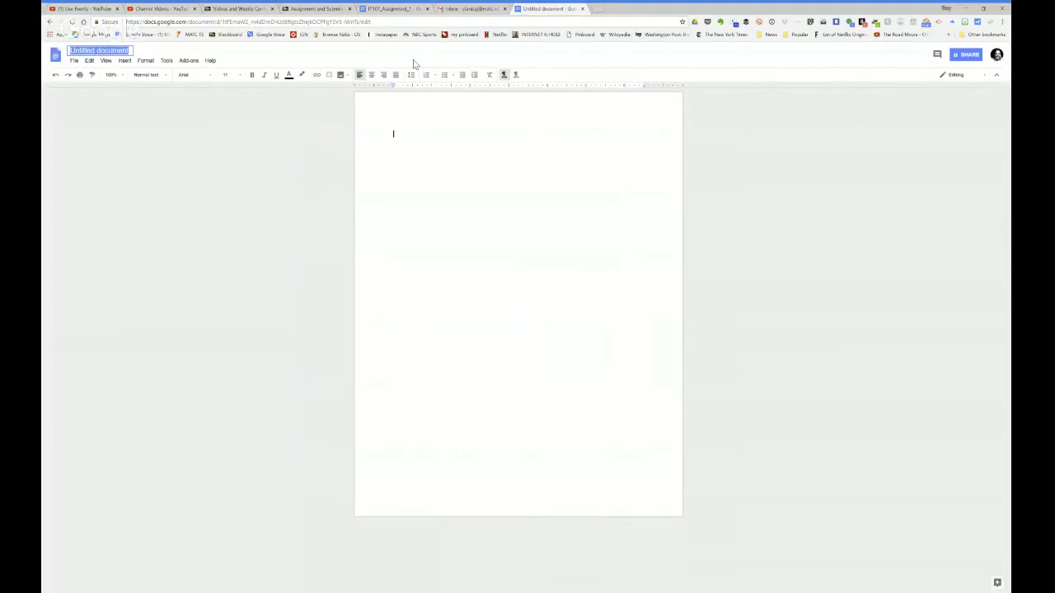
text(Re)
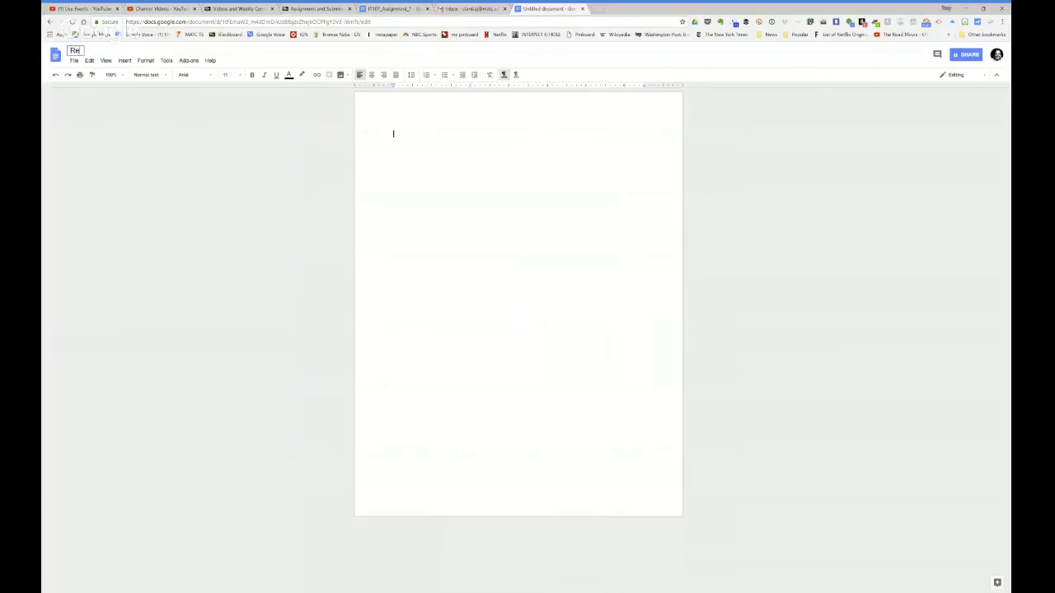
text(sume)
click(145, 218)
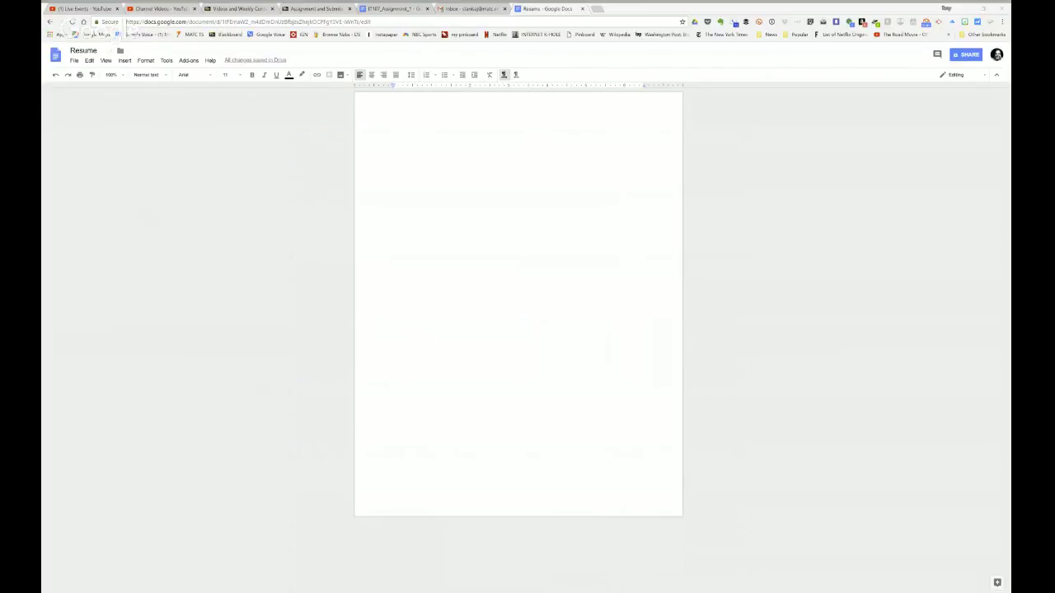
Step: Paste the copied resume template with Experience, Education, Skills and Activities into the blank document
right_click(423, 156)
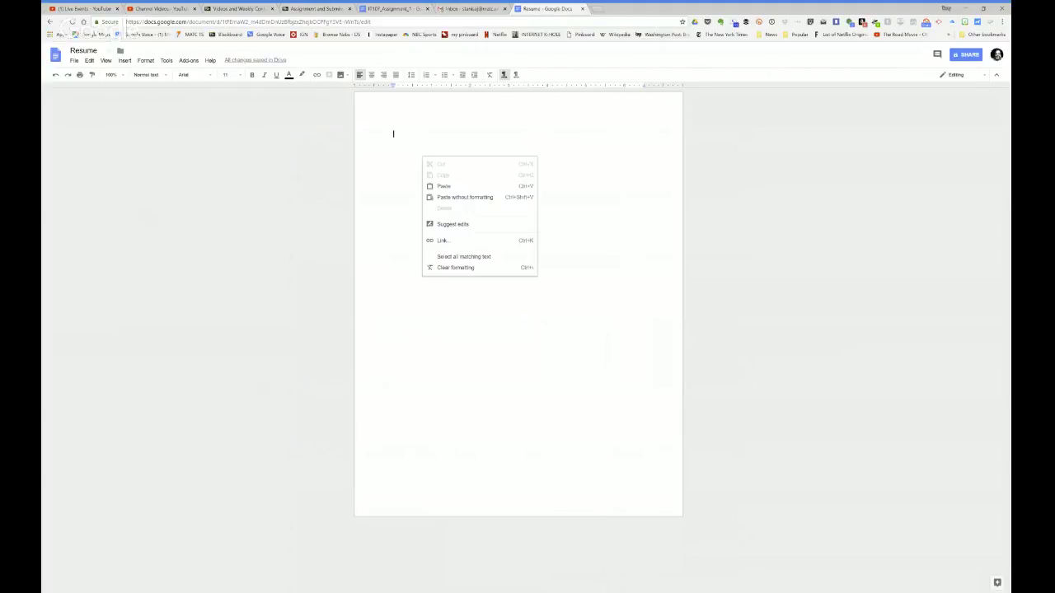
click(435, 191)
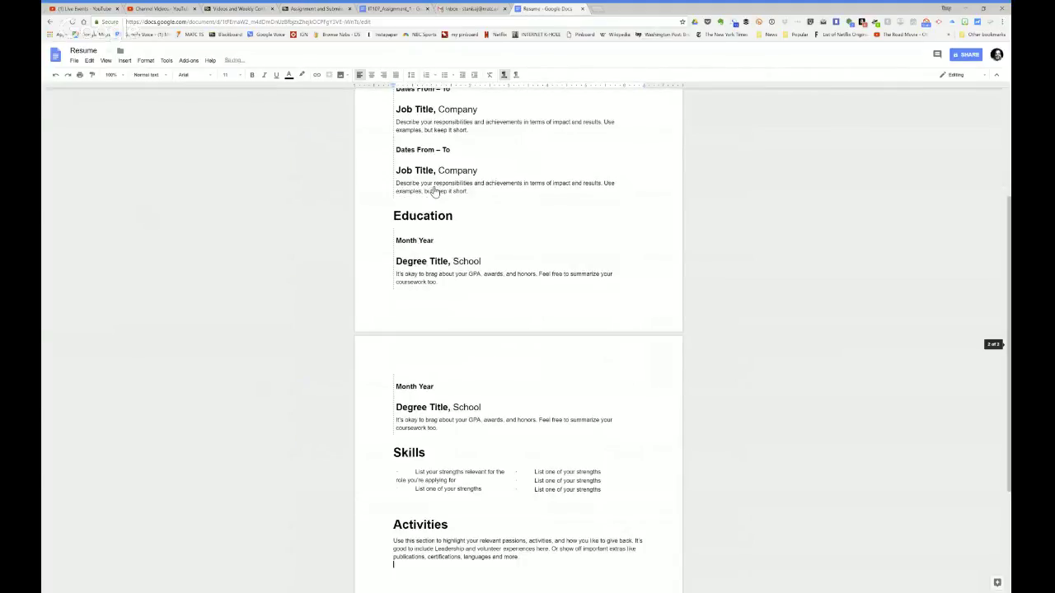
scroll(518, 330, up, 3)
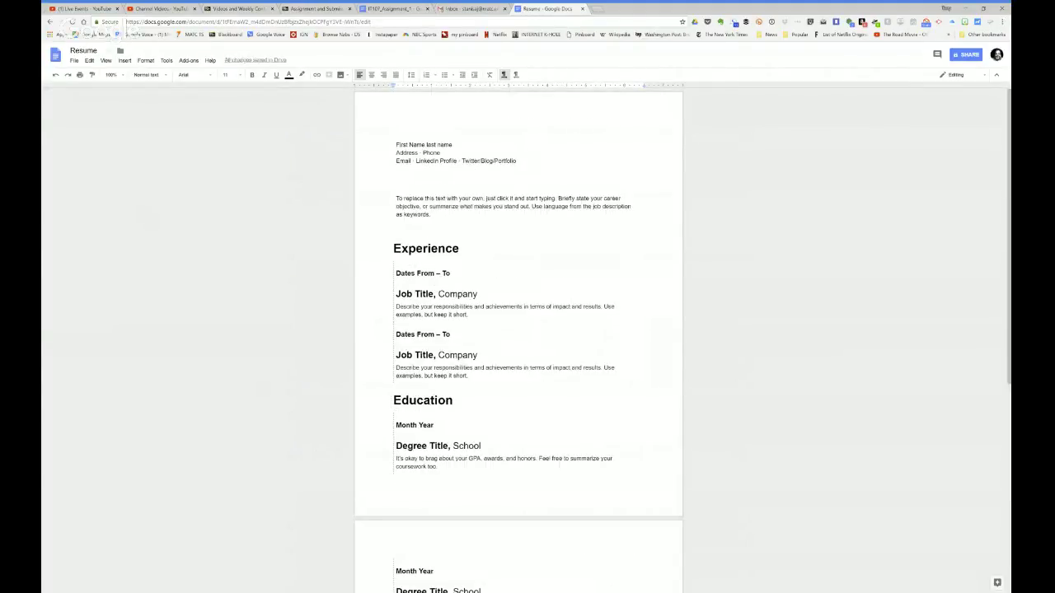
scroll(518, 330, down, 9)
scroll(518, 329, up, 9)
Step: Search google.com for 'copy and paste' and open the '4 Ways to Copy and Paste - wikiHow' result
click(595, 9)
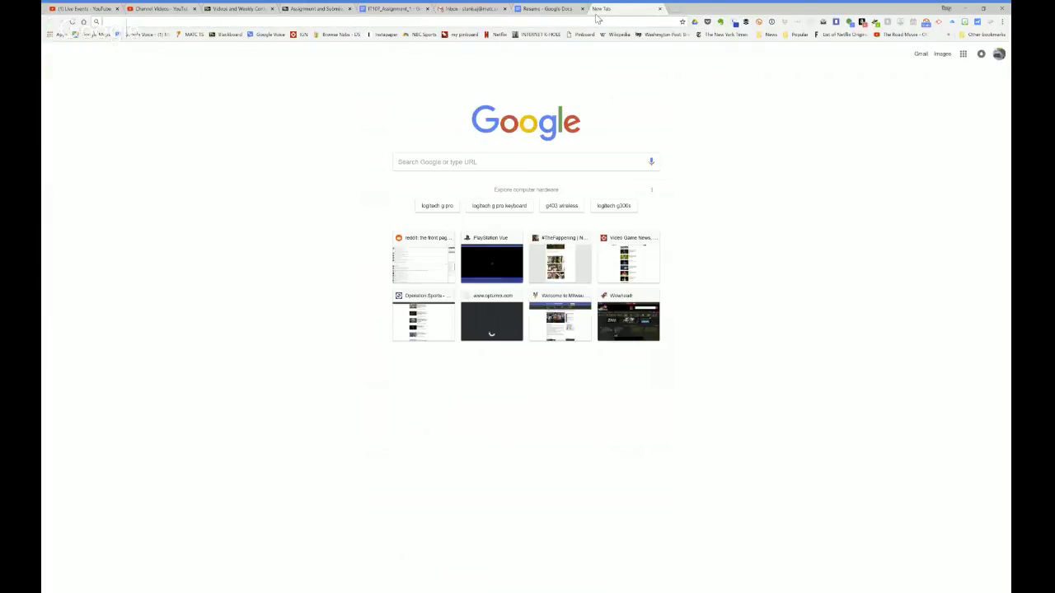
text(google.com)
key(Return)
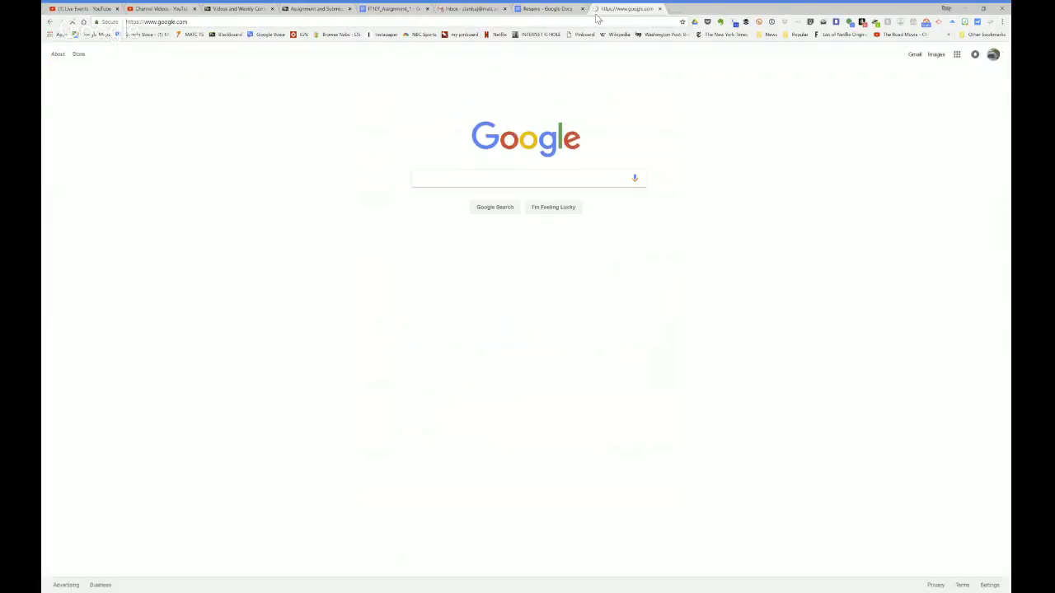
click(542, 176)
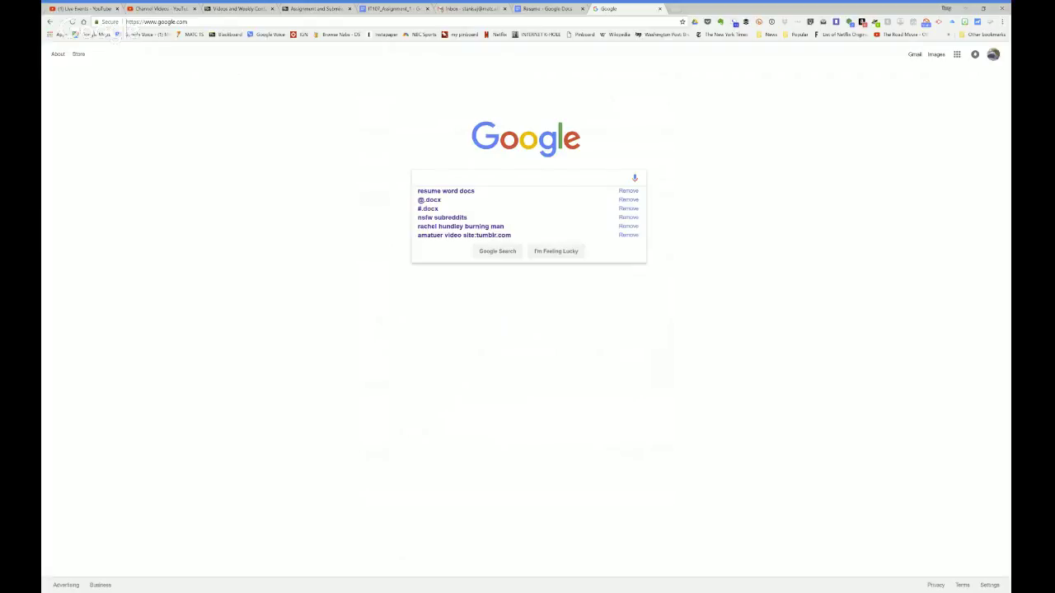
text(copy and p)
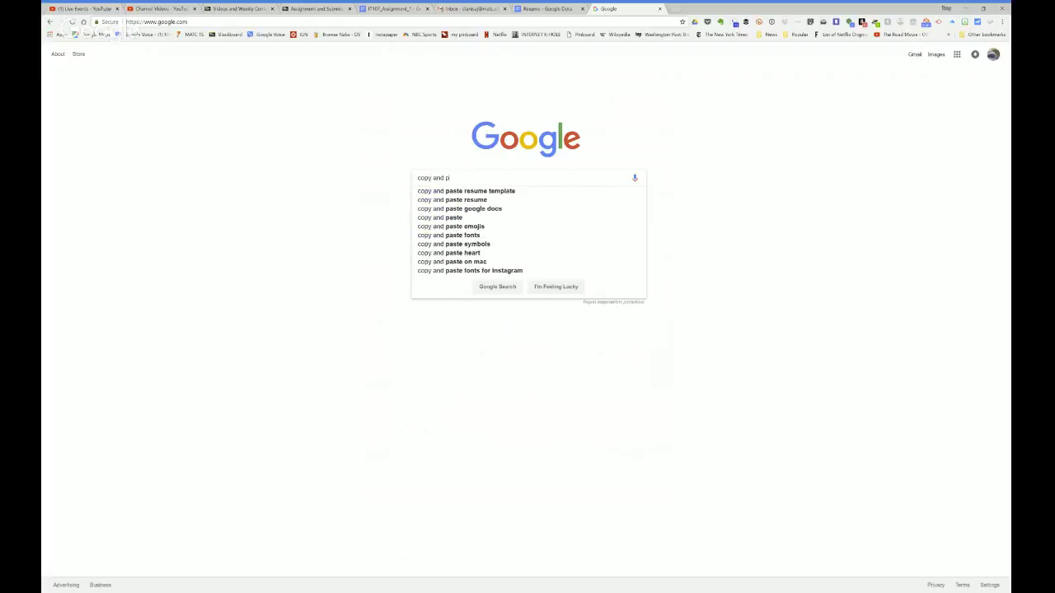
text(ast)
key(Return)
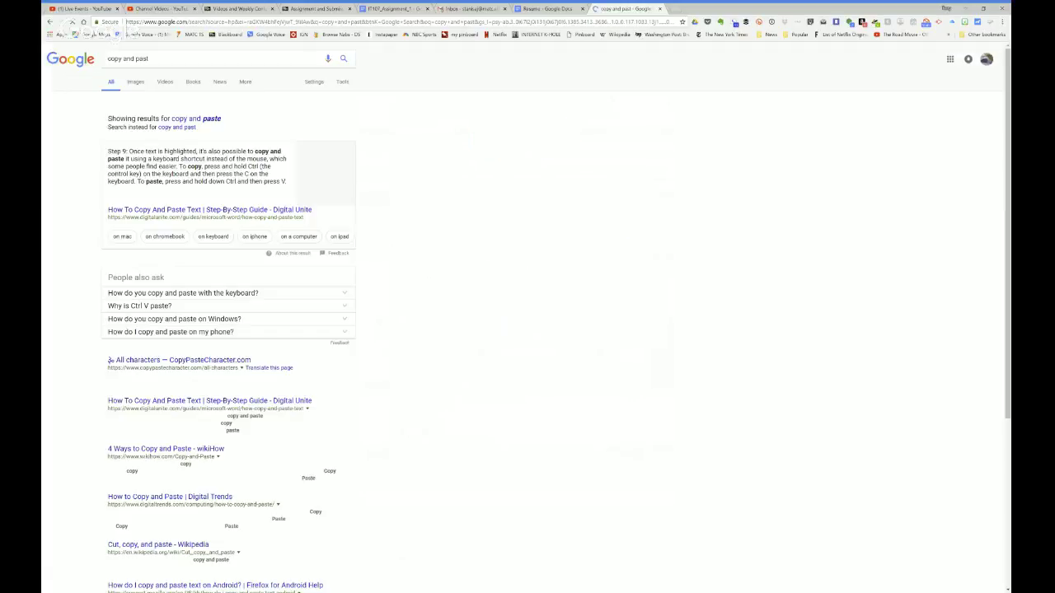
click(148, 58)
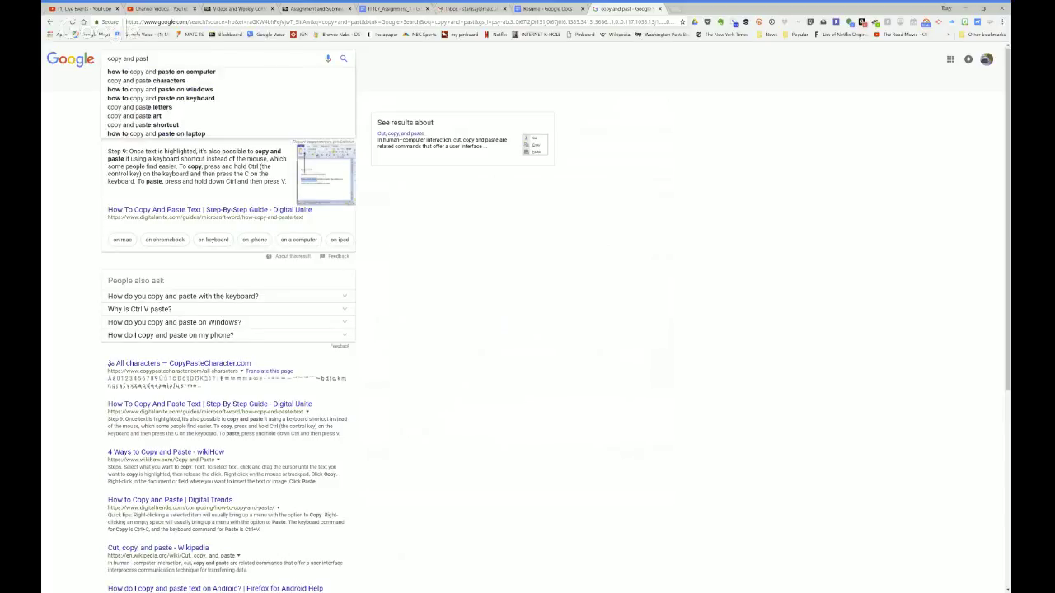
key(Return)
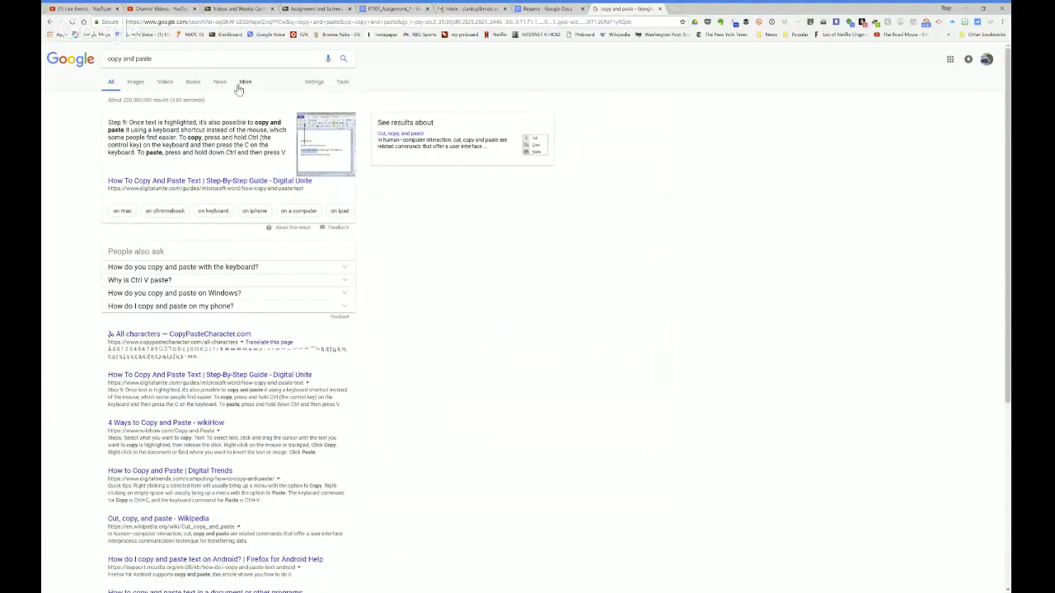
click(174, 422)
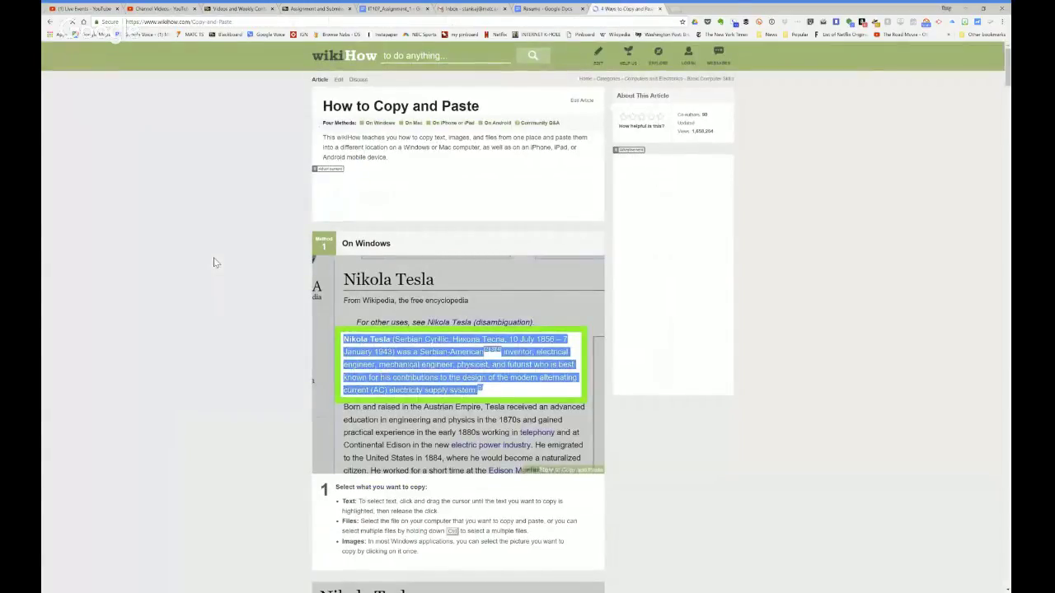
Step: Read down the wikiHow copy-and-paste article, then close its tab
scroll(216, 264, down, 10)
scroll(219, 269, down, 10)
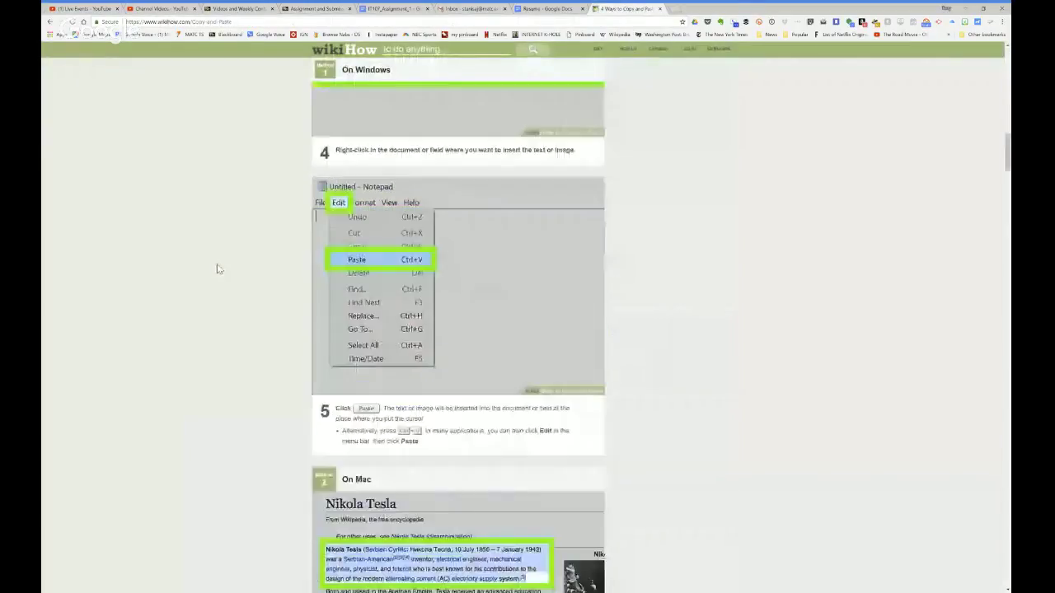
scroll(219, 270, down, 15)
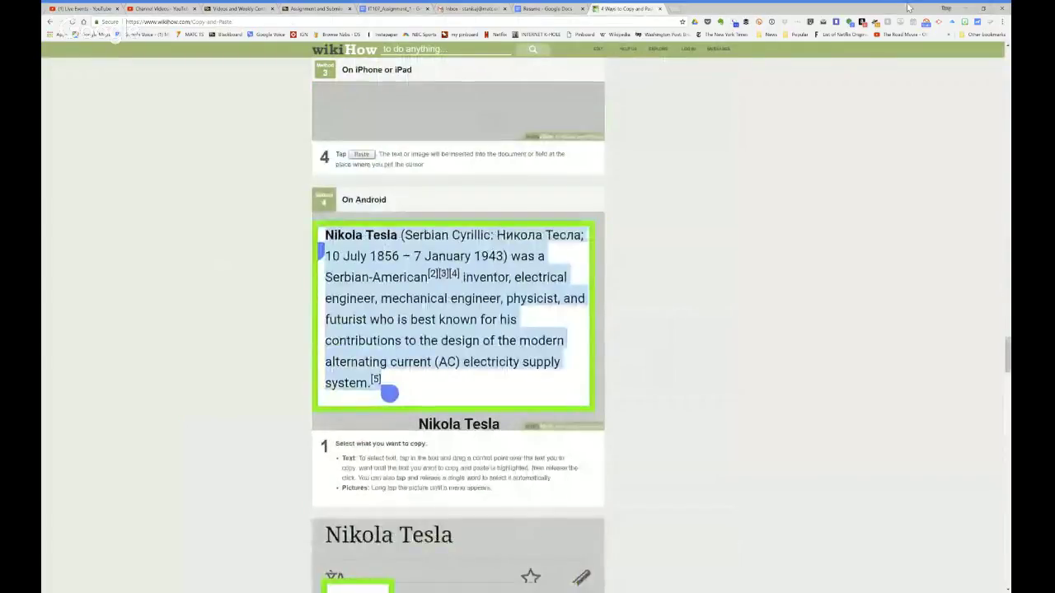
click(659, 8)
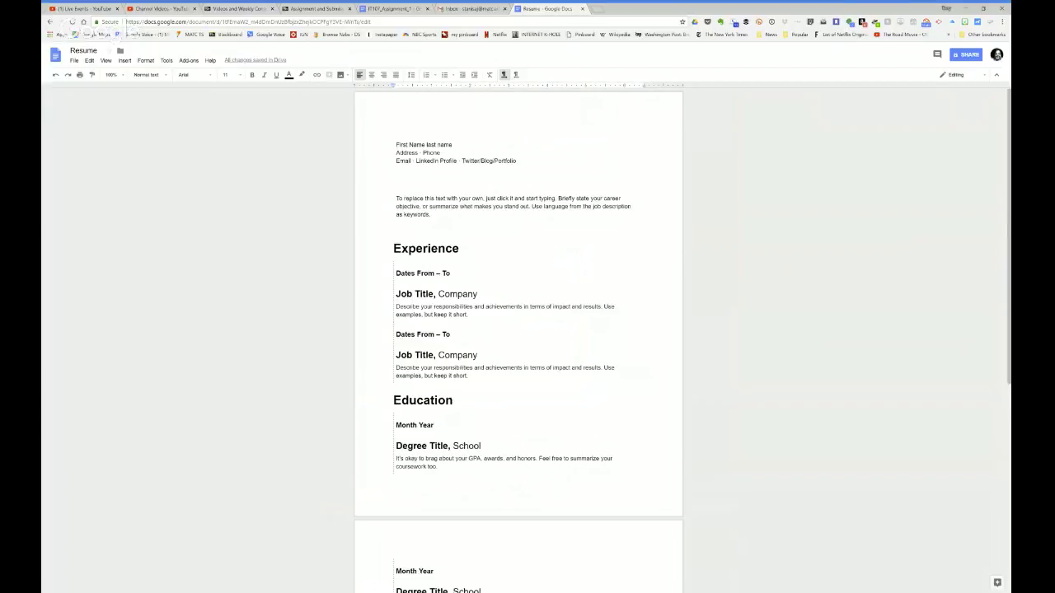
Step: Open the Resume document's advanced sharing settings and its link-access choices
click(966, 55)
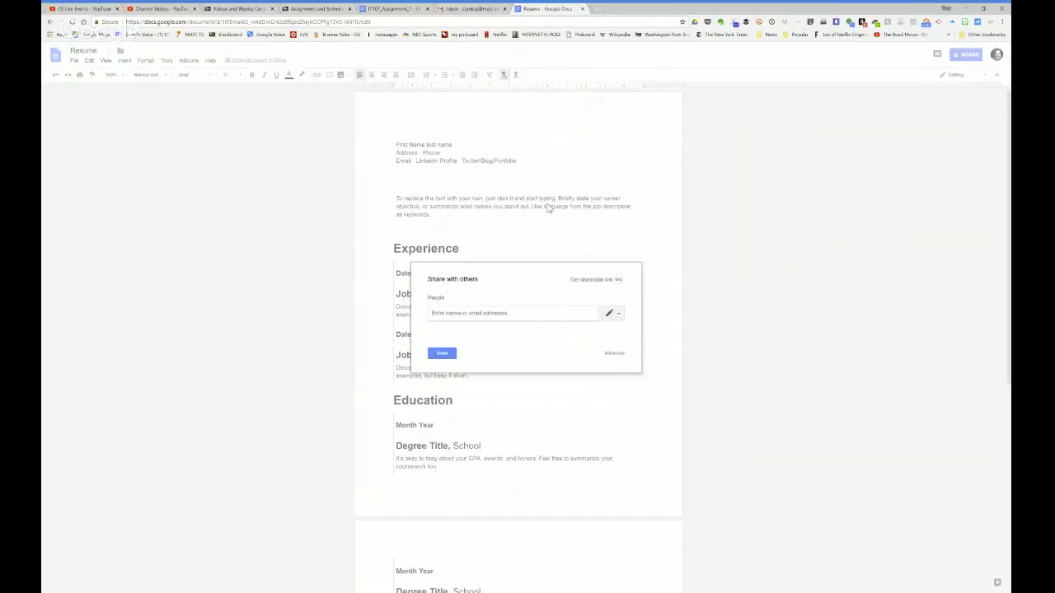
click(612, 354)
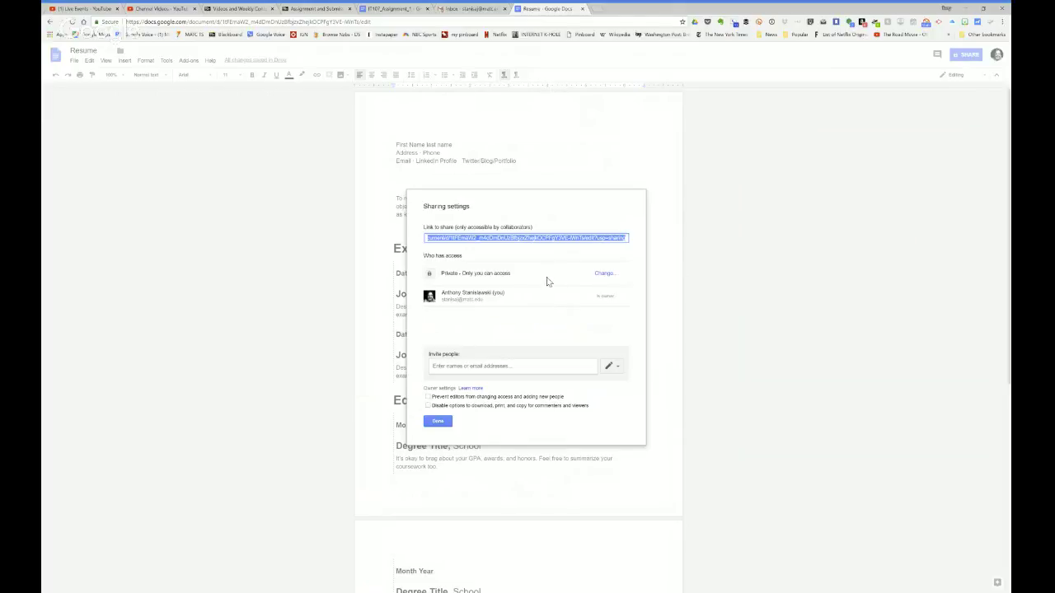
click(602, 276)
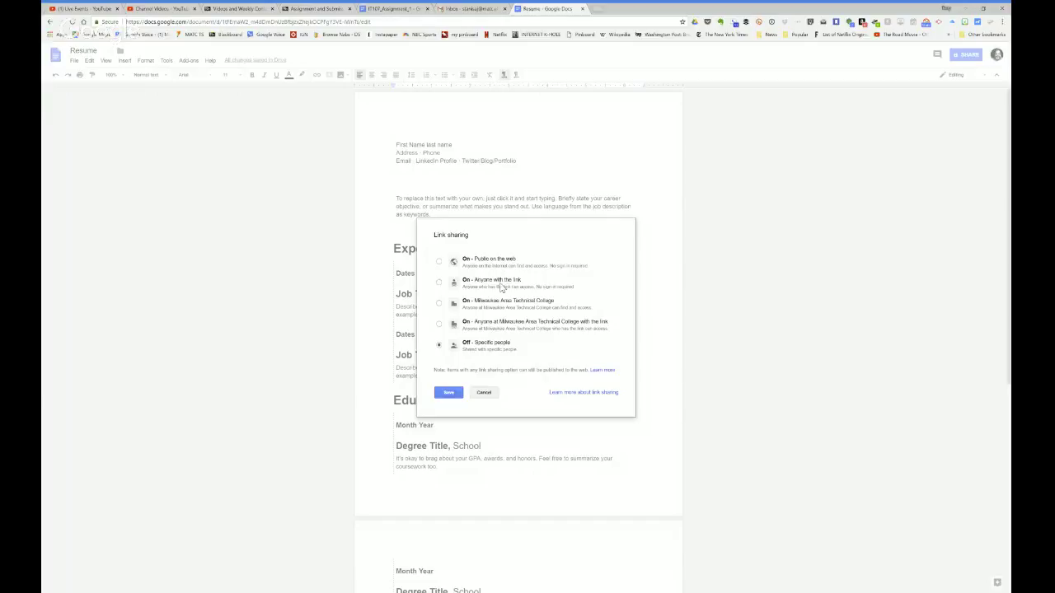
Step: Set link sharing to 'On - Anyone with the link' with Can comment access and save
click(438, 283)
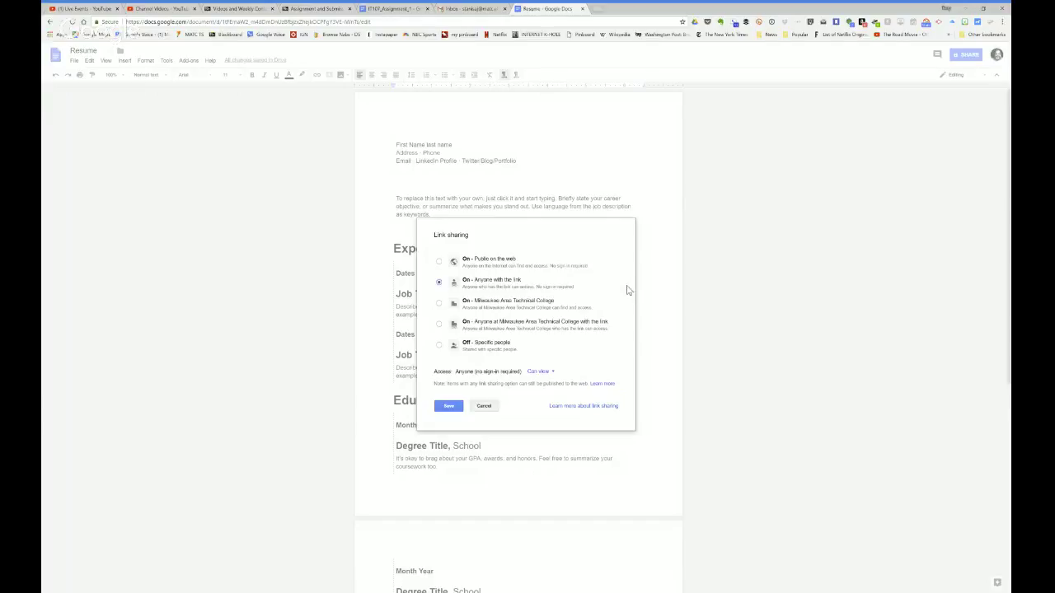
click(439, 262)
click(439, 283)
click(548, 373)
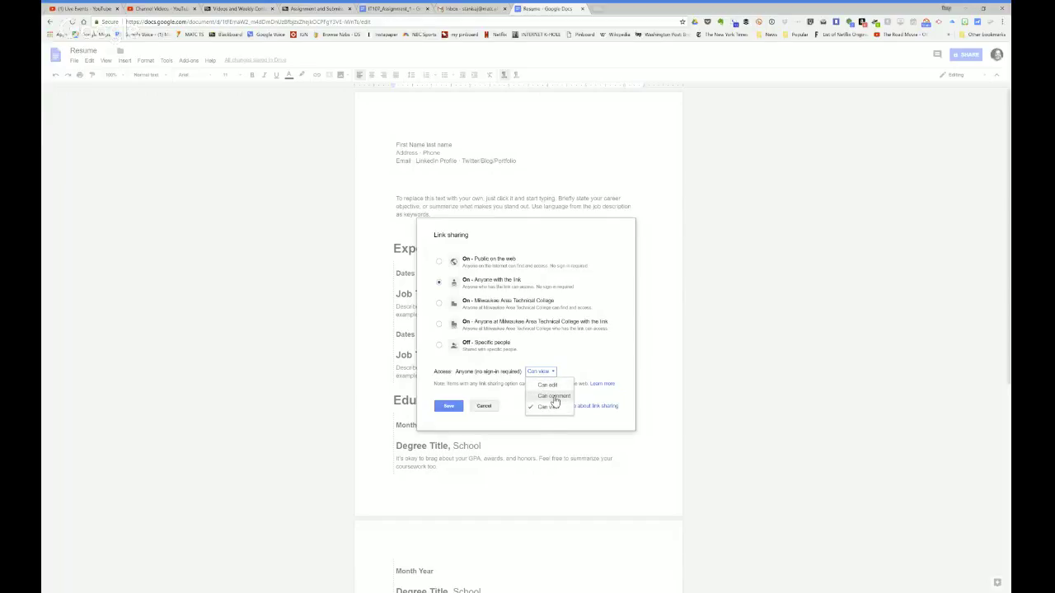
click(553, 396)
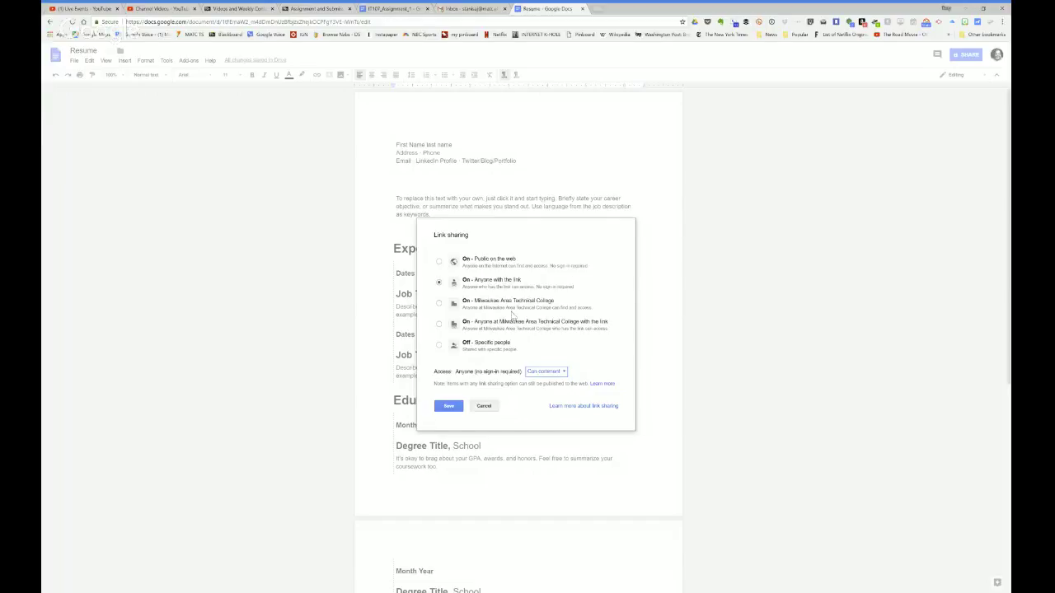
click(446, 408)
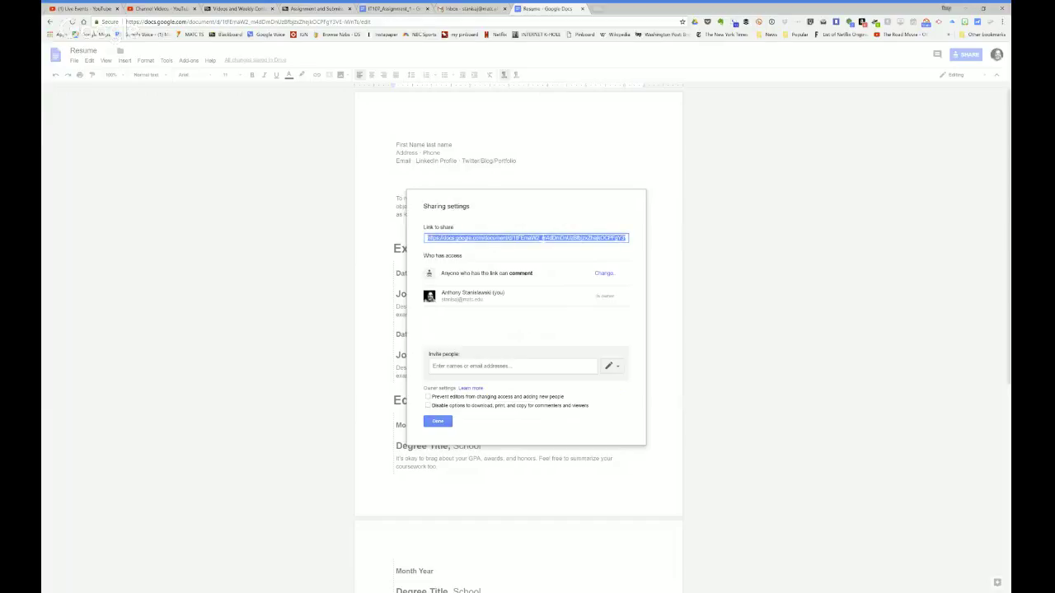
click(315, 8)
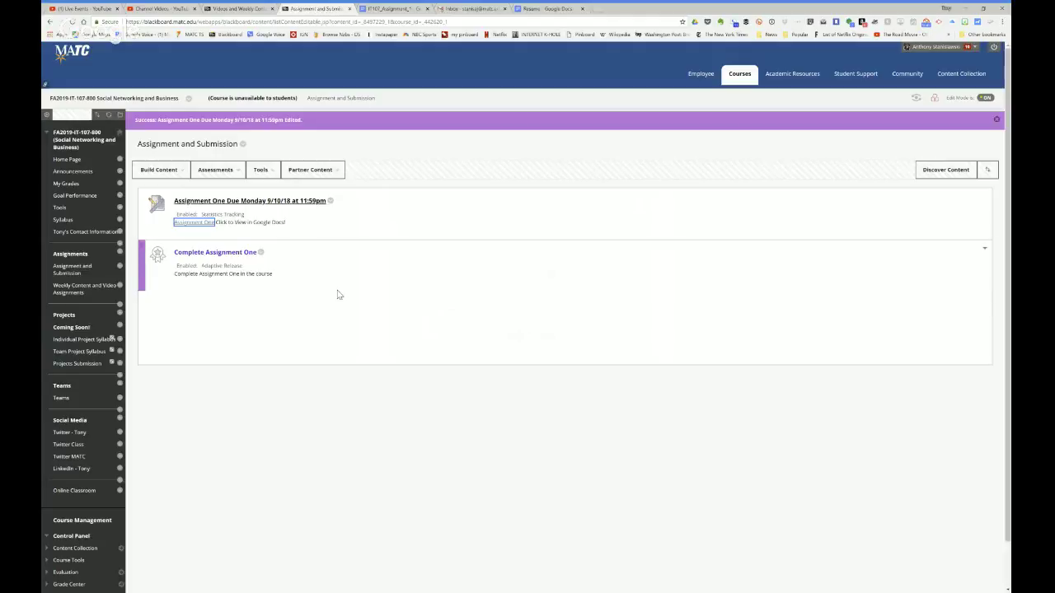
Step: Paste the Resume document's sharing link into the Assignment One text submission
click(261, 201)
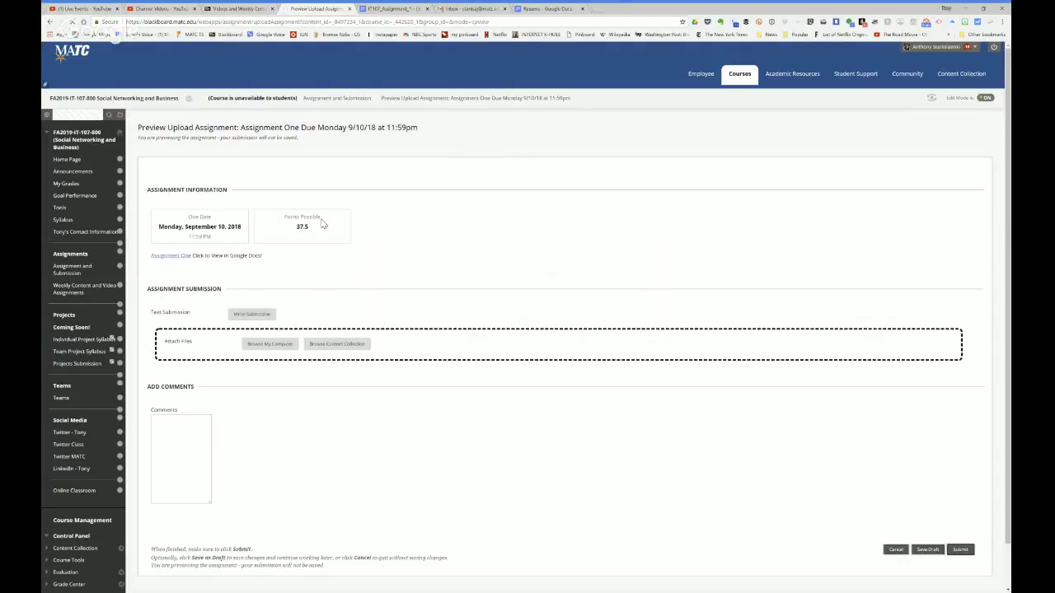
click(252, 315)
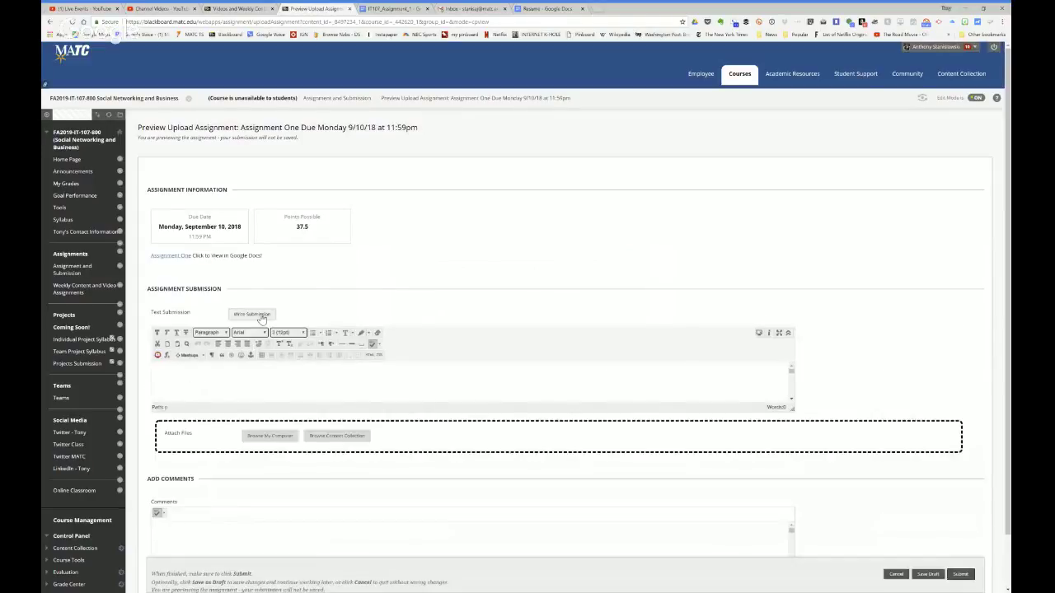
scroll(501, 285, down, 1)
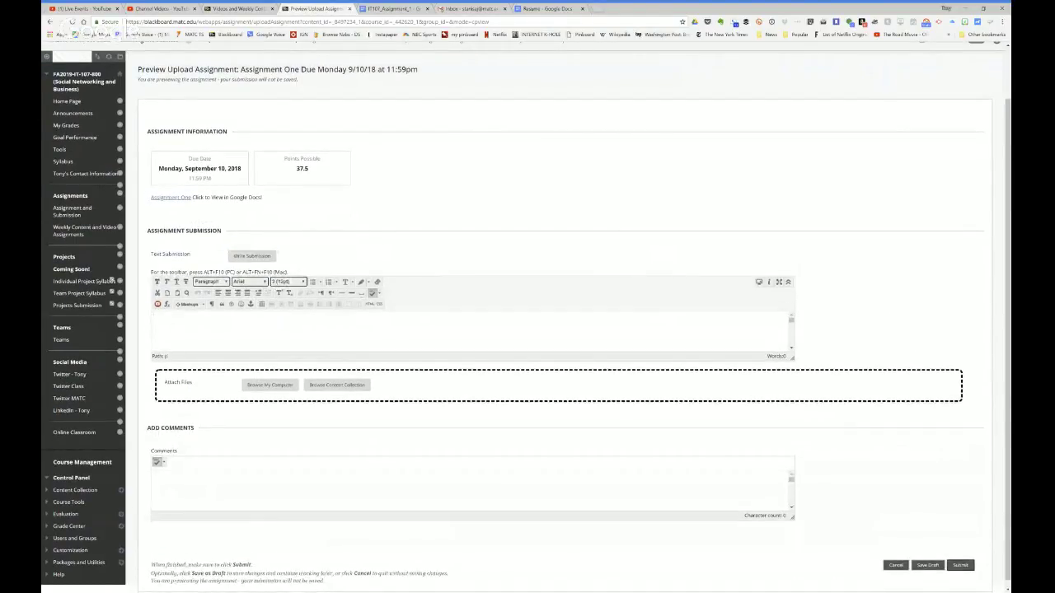
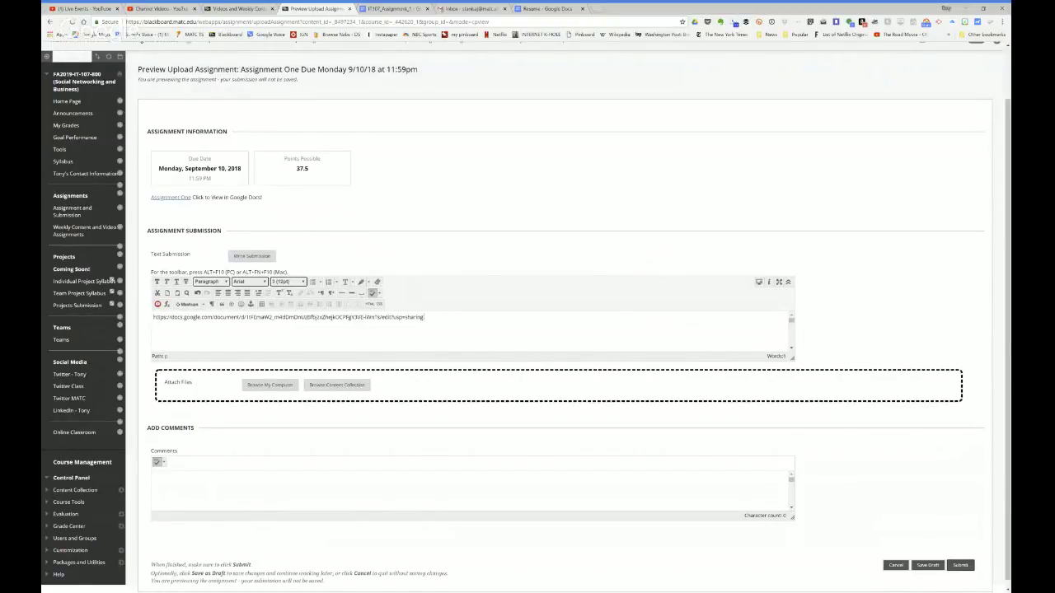
Step: Add the word 'Resume' after the URL and turn it into a hyperlink
text(Reu)
key(BackSpace)
text(sdume)
double_click(443, 317)
click(301, 294)
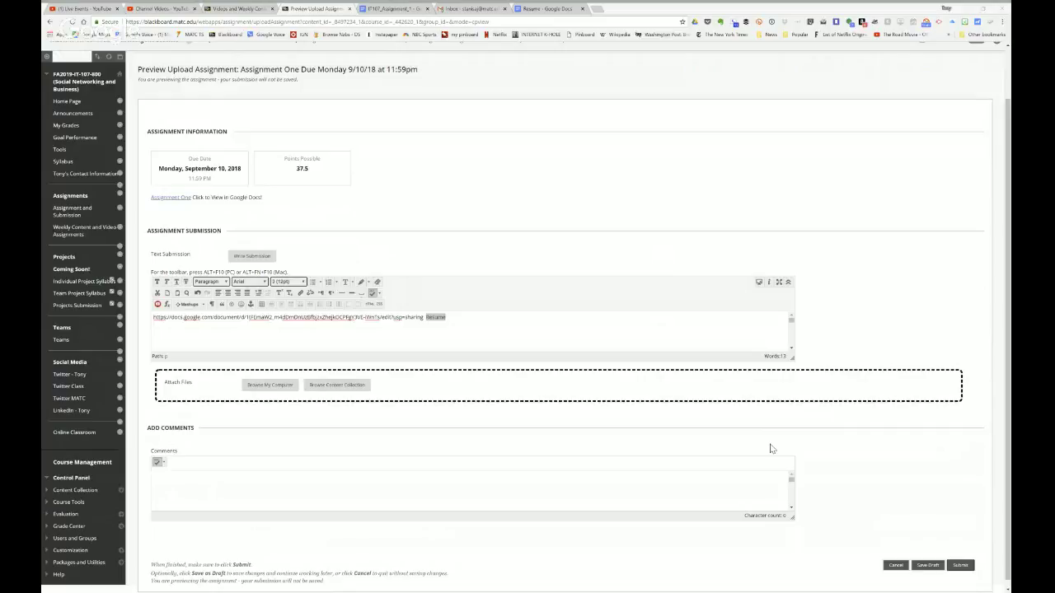
click(674, 318)
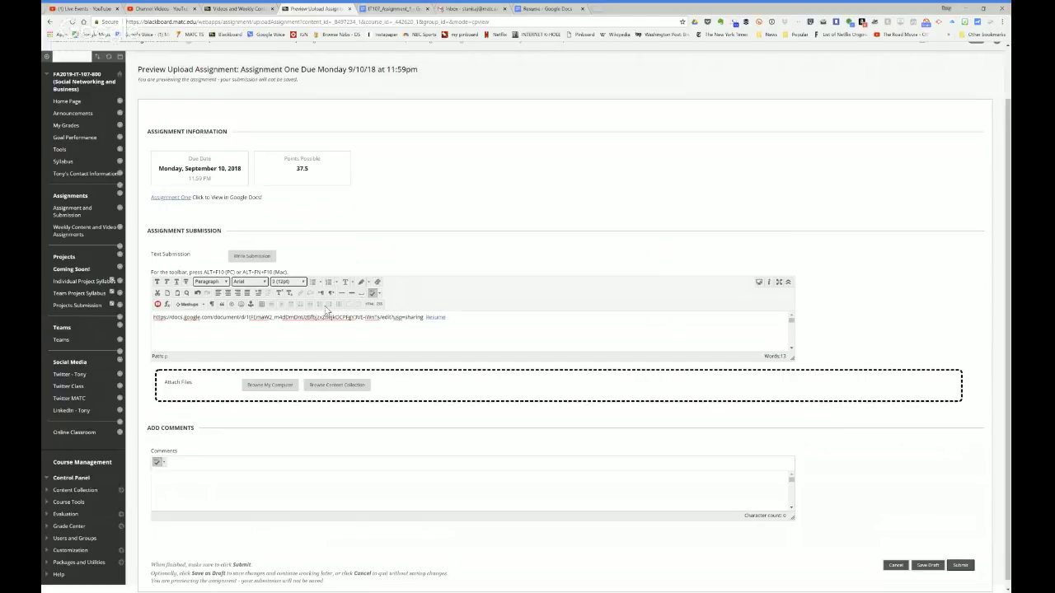
Step: Select item 3 in IT107_Assignment_1, then close Resume's sharing settings and return to Docs home
click(401, 8)
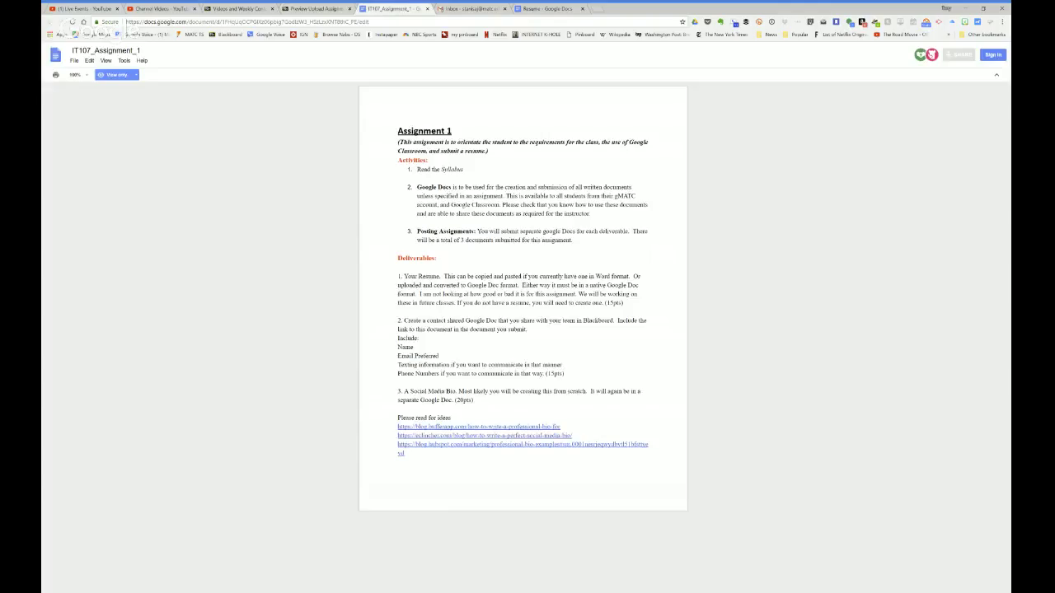
drag(475, 400, 398, 391)
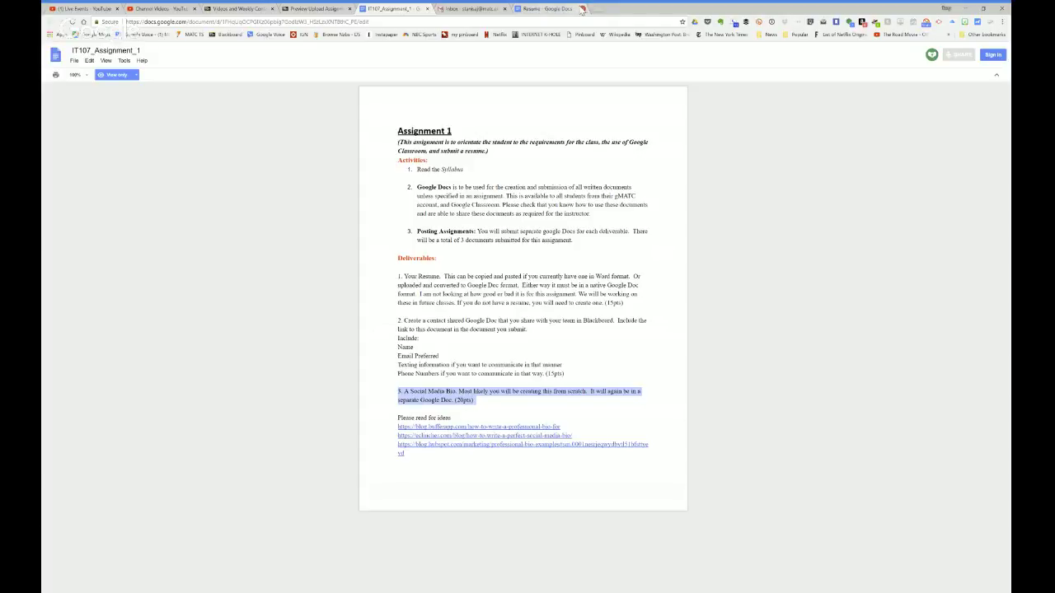
click(544, 10)
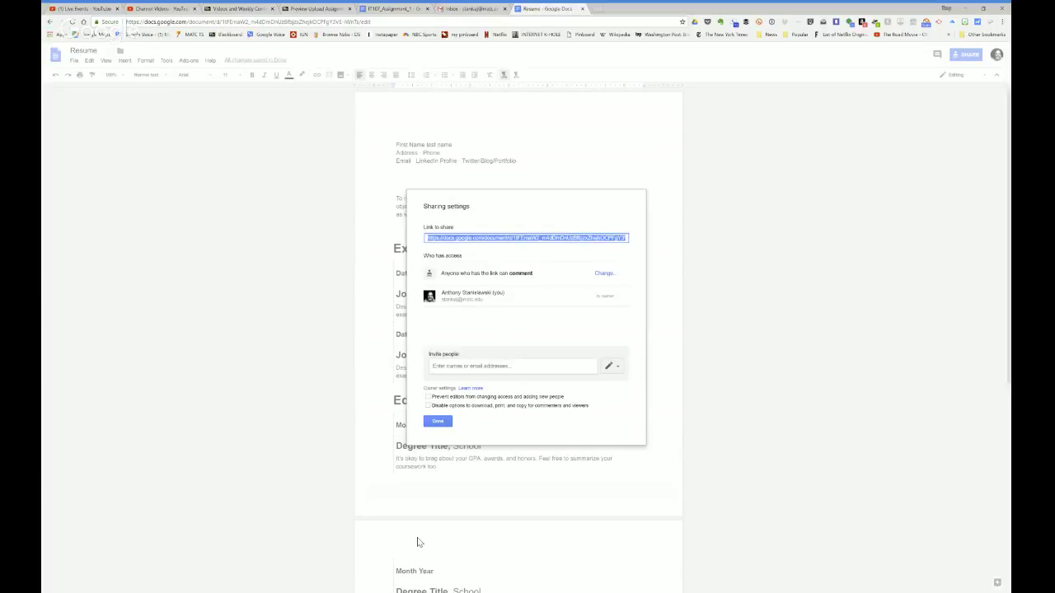
click(437, 421)
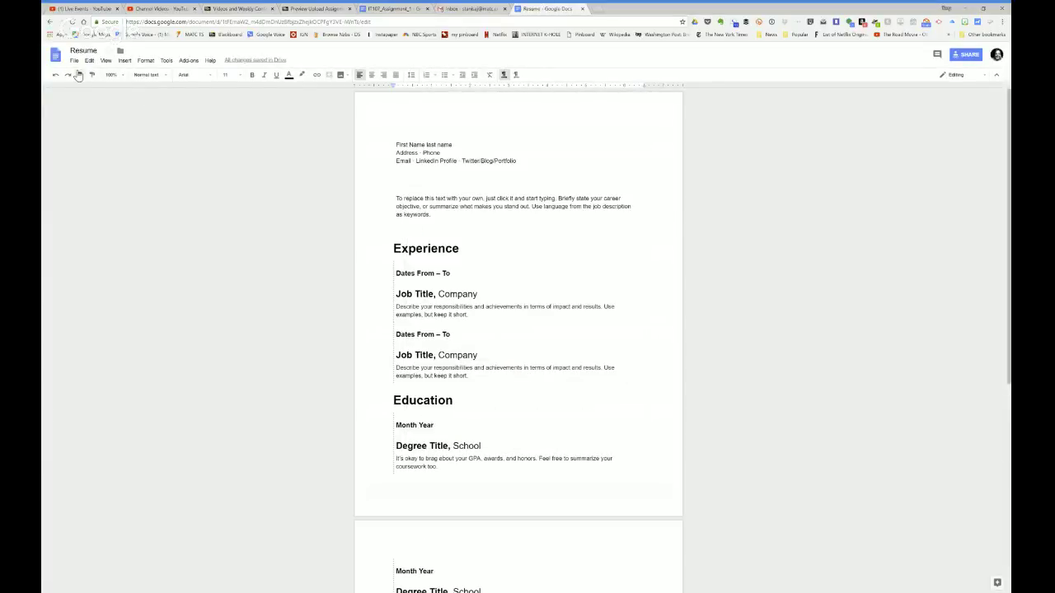
click(55, 56)
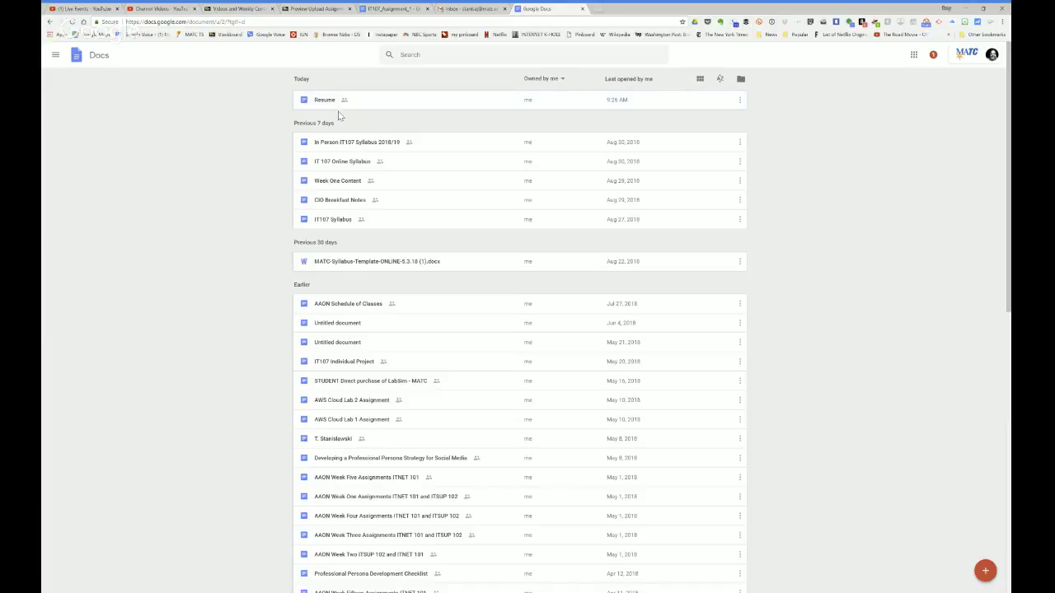
Step: Start a blank Google Doc and enter the title 'Social Media Bio'
click(986, 570)
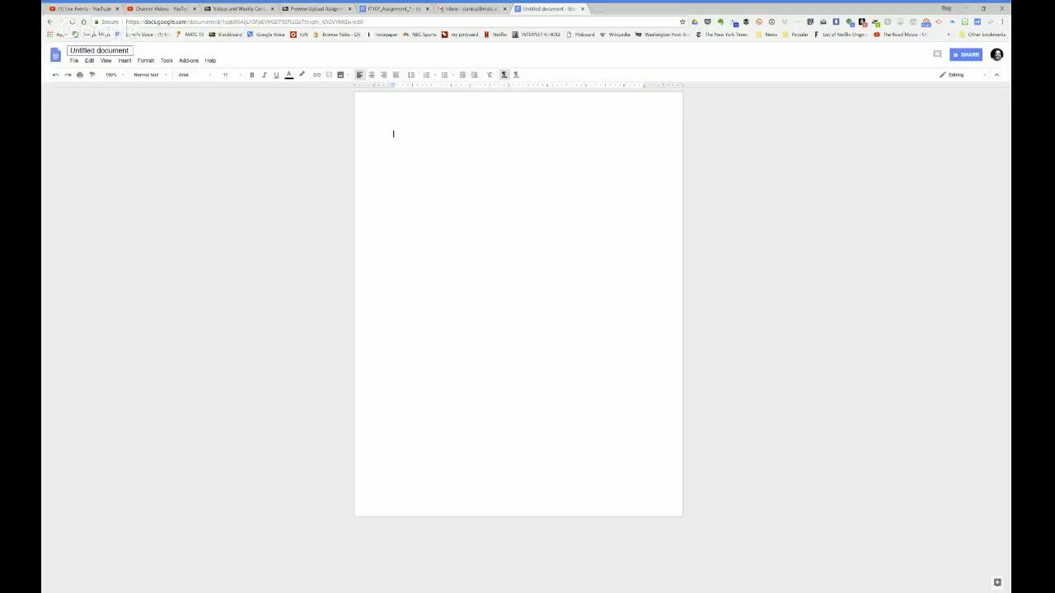
click(99, 51)
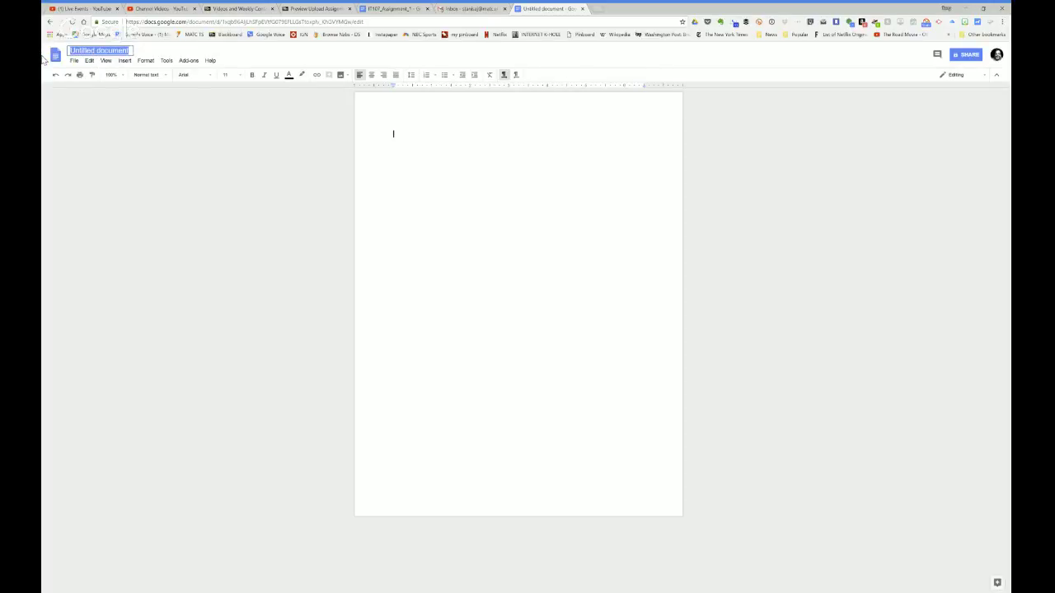
text(Social)
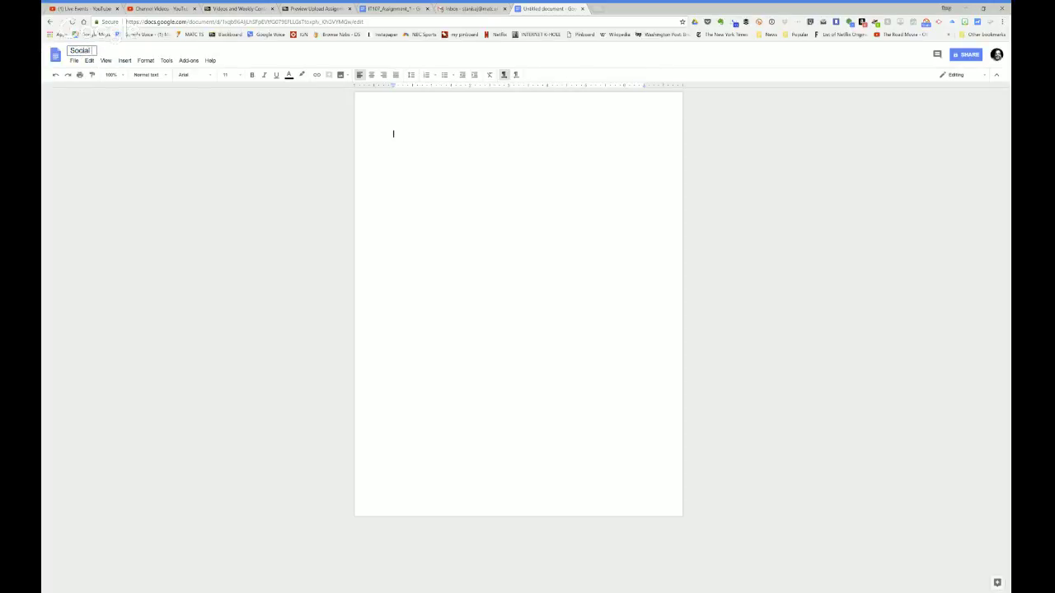
text( Media Bio)
Step: Load the Twitter profile in a new tab and select its bio paragraph
click(597, 8)
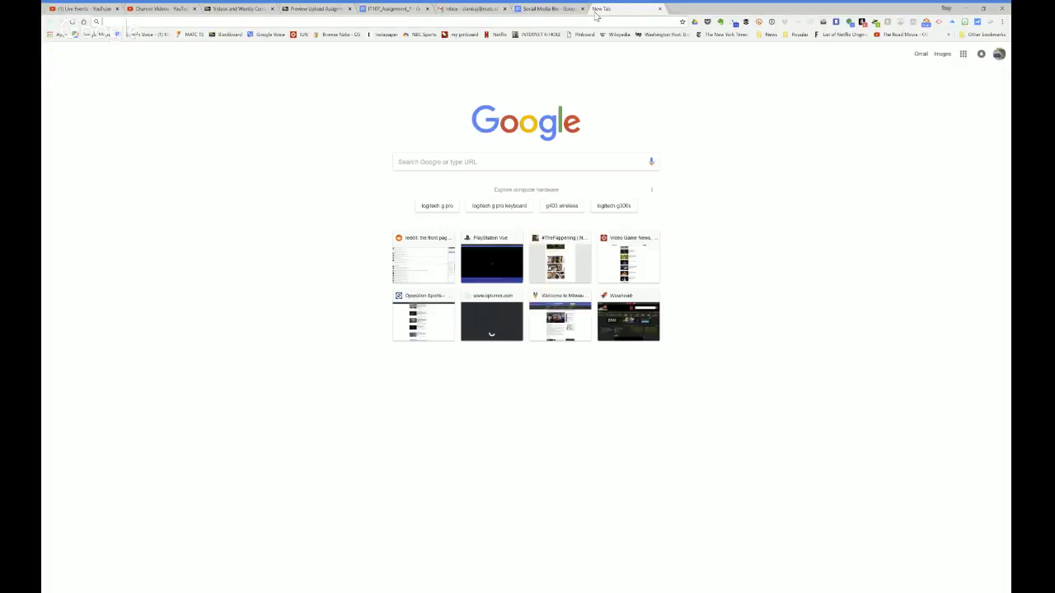
text(twitter.com/ton)
key(Return)
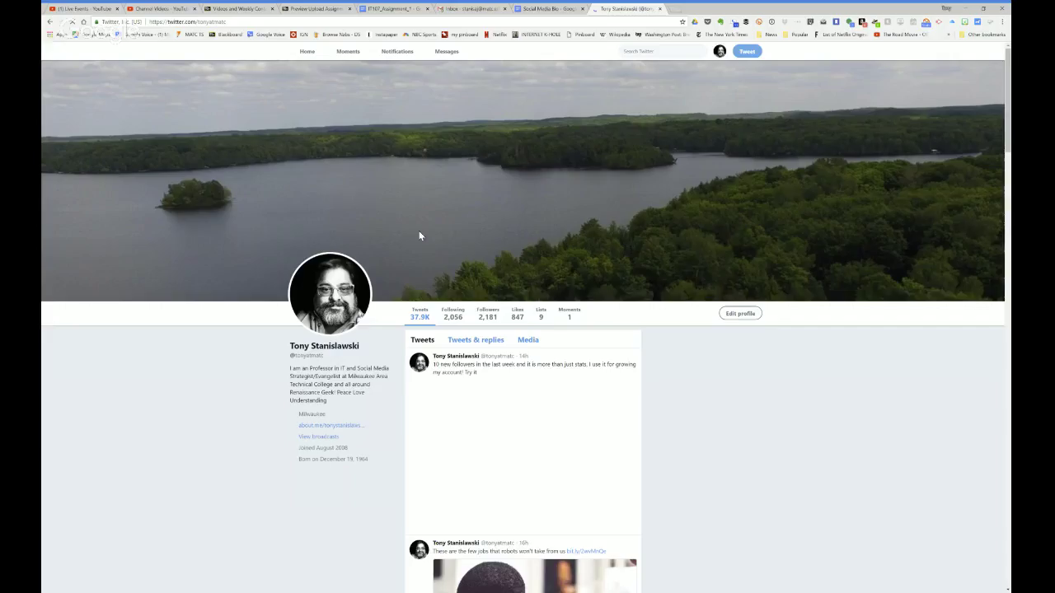
triple_click(333, 402)
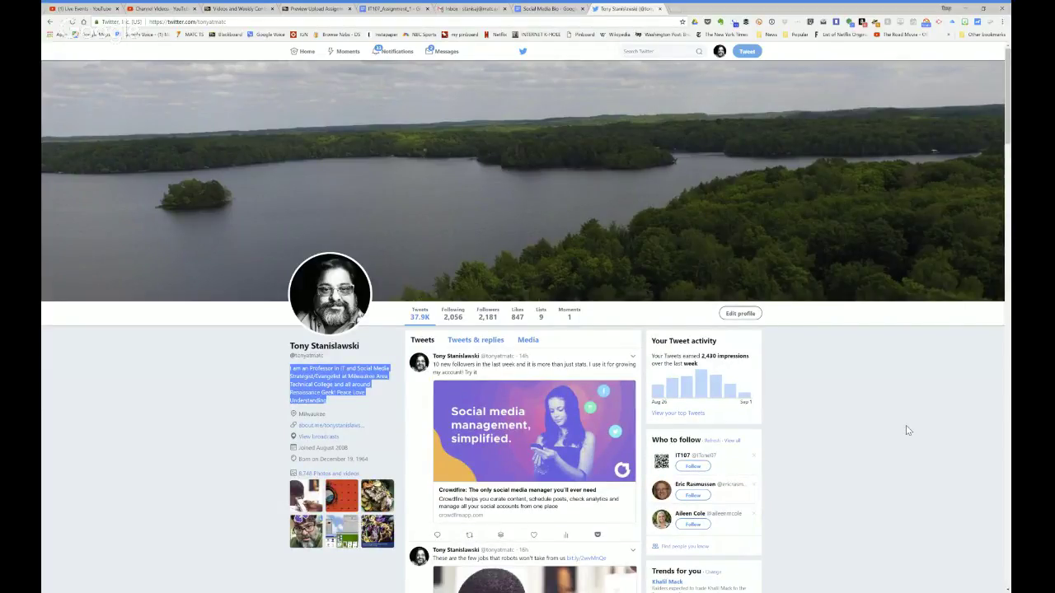
click(548, 8)
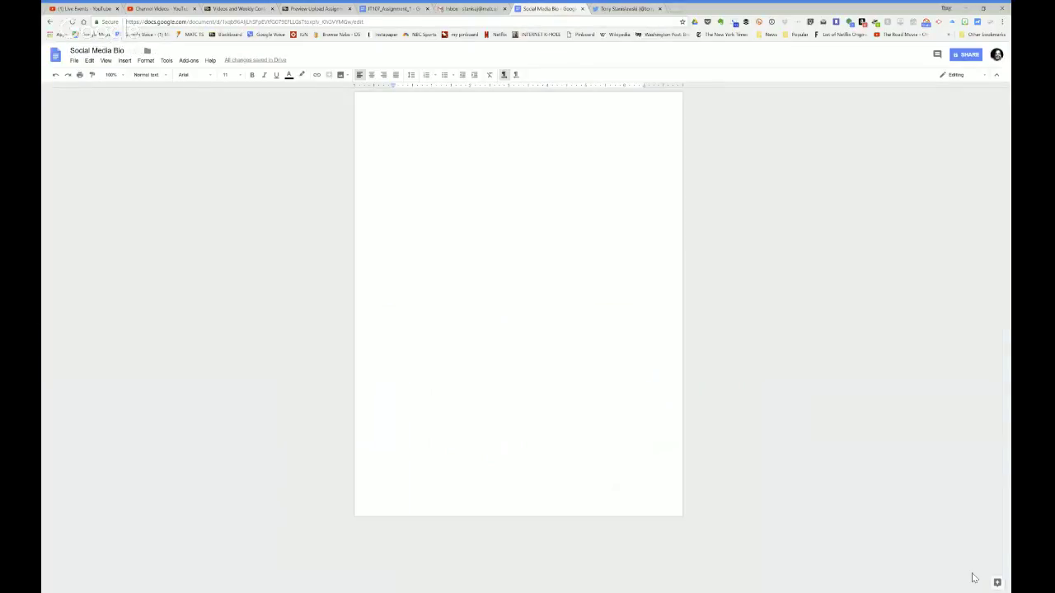
Step: Type a placeholder line starting 'Blah bLAH' into the Social Media Bio document body
text(B)
text(log)
key(BackSpace)
text(hn)
key(BackSpace)
text(v)
key(BackSpace)
text(bl)
key(BackSpace)
key(BackSpace)
text(bLAH...IOWEUROIWEJFSLKD)
Step: Set Social Media Bio's link sharing to 'On - Anyone with the link' with Can comment access
click(961, 56)
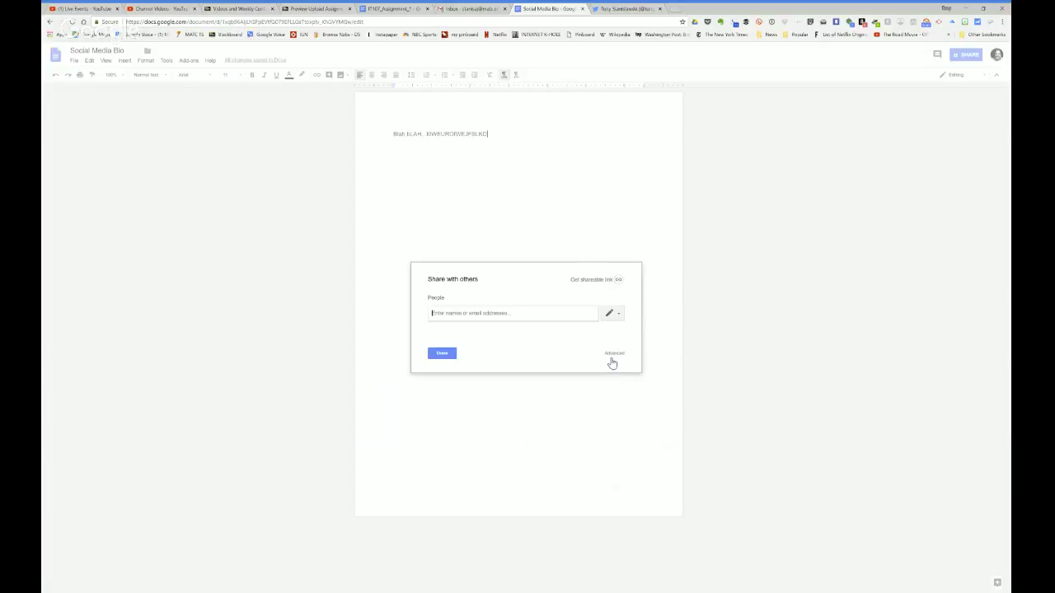
click(614, 355)
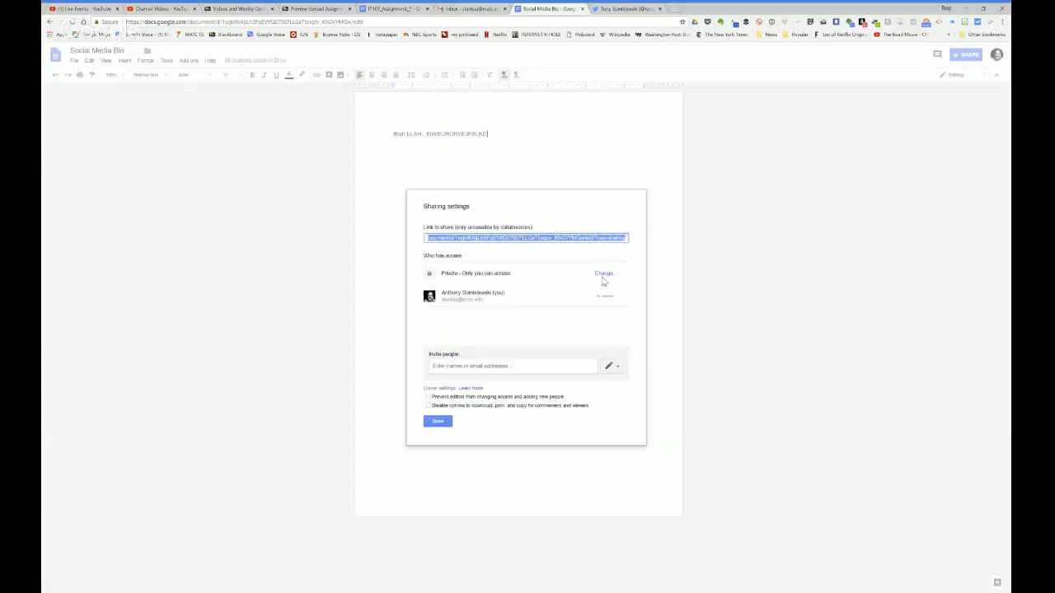
click(601, 275)
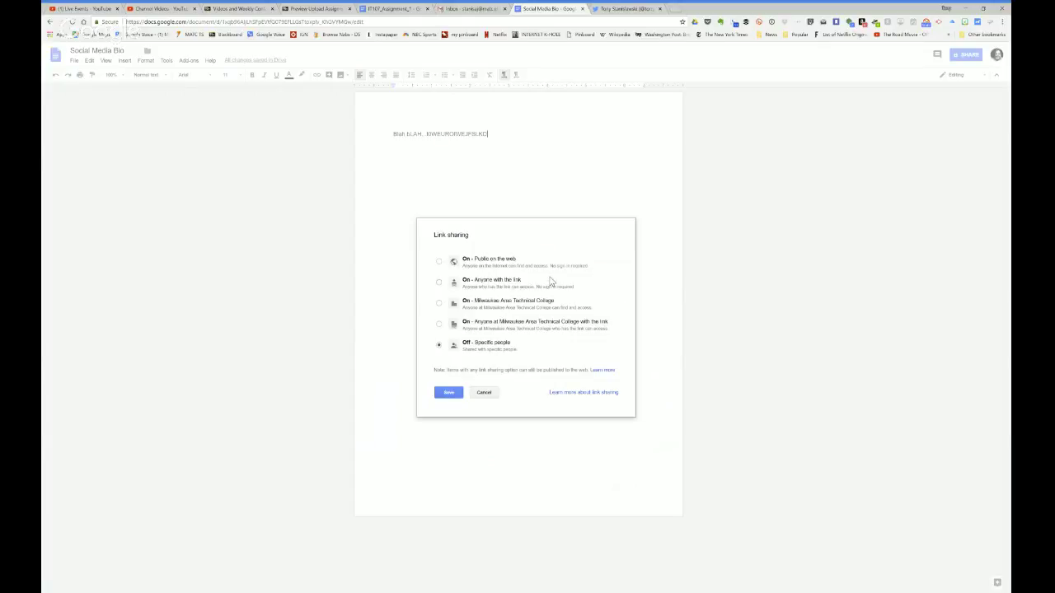
click(438, 284)
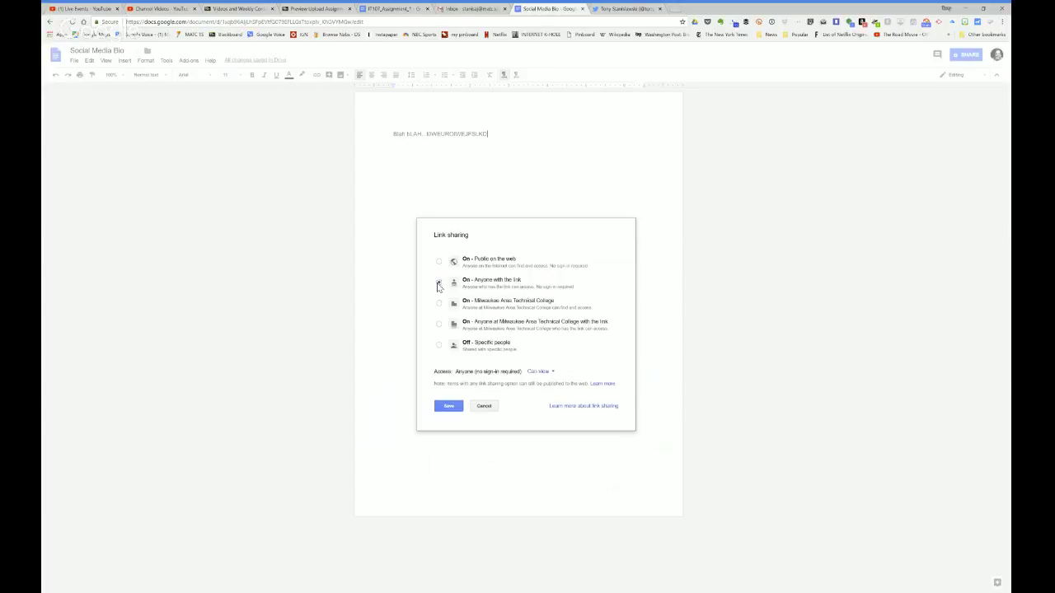
click(541, 371)
click(545, 396)
click(449, 407)
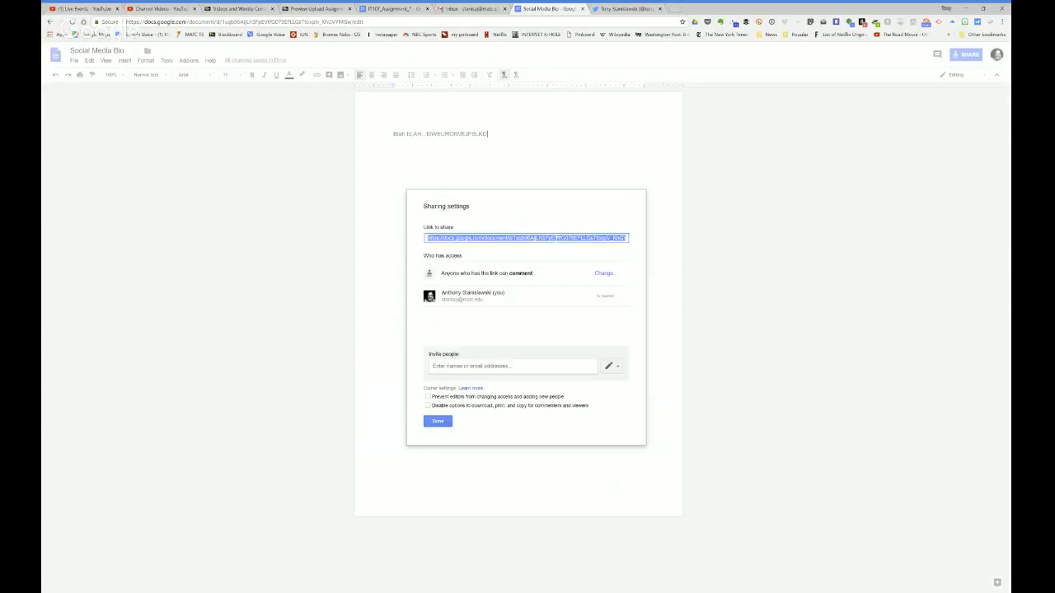
click(312, 8)
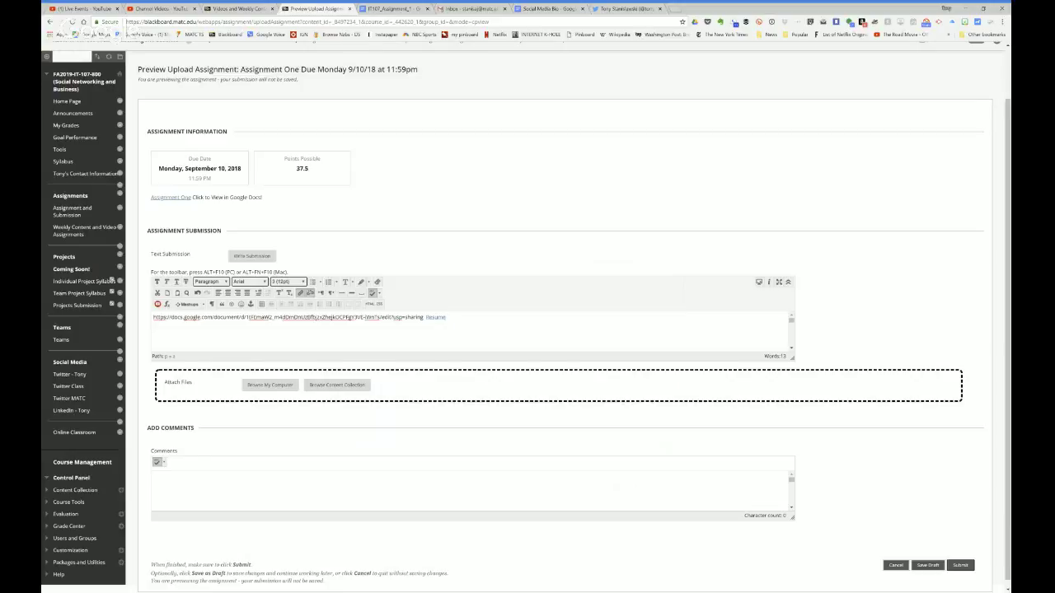
Step: Paste the Social Media Bio URL on a new submission line and link the word 'Bio' to it
key(Return)
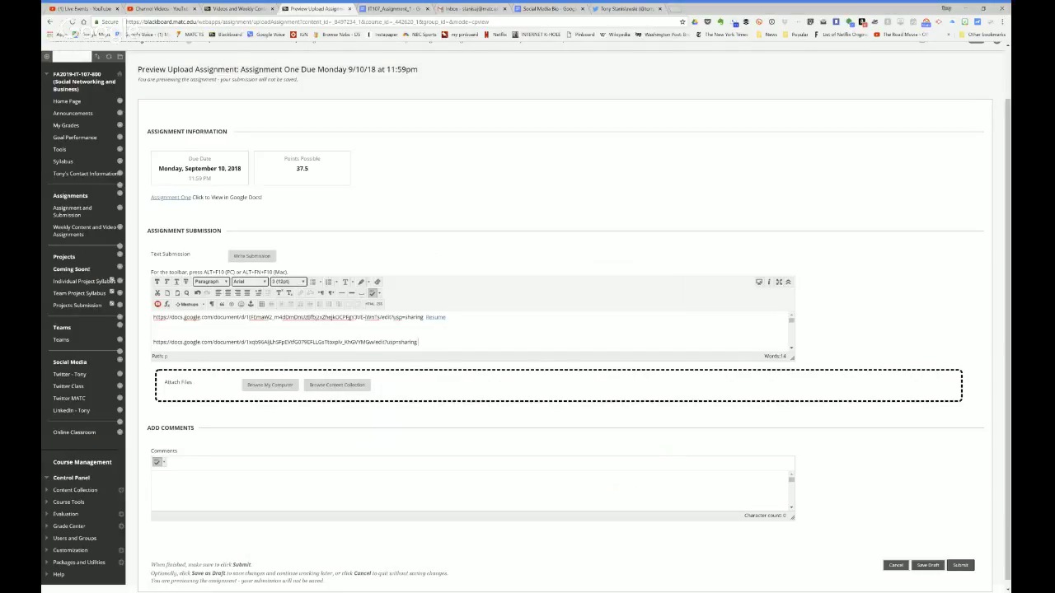
text(by)
drag(423, 342, 417, 342)
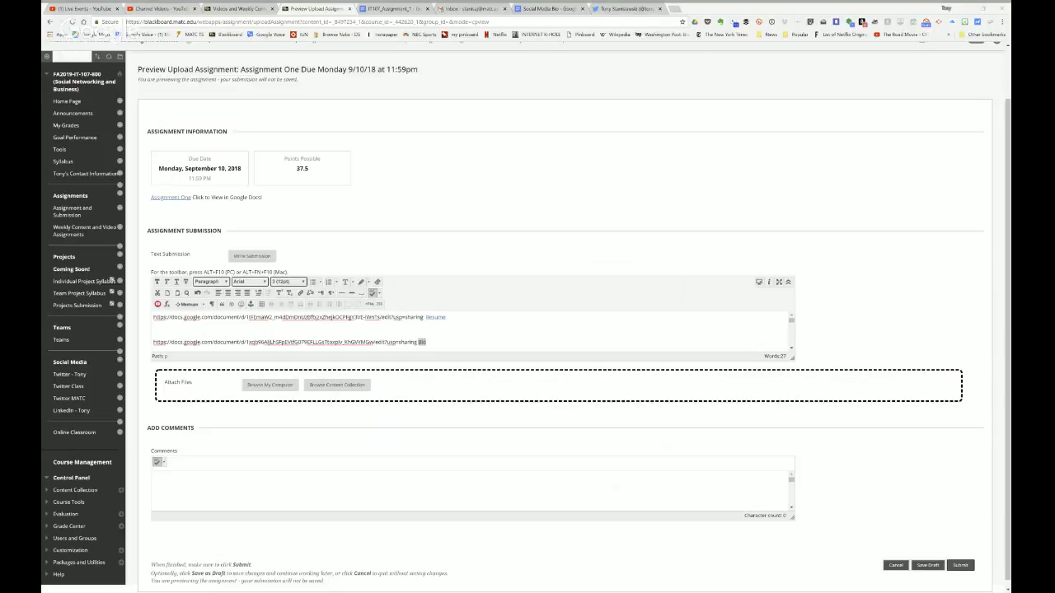
key(Return)
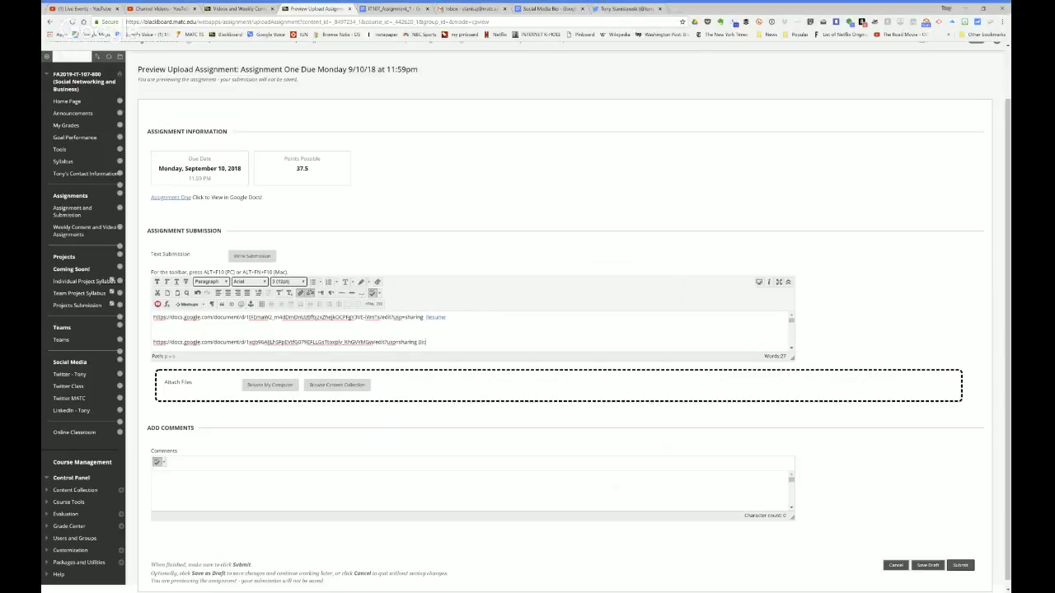
click(633, 7)
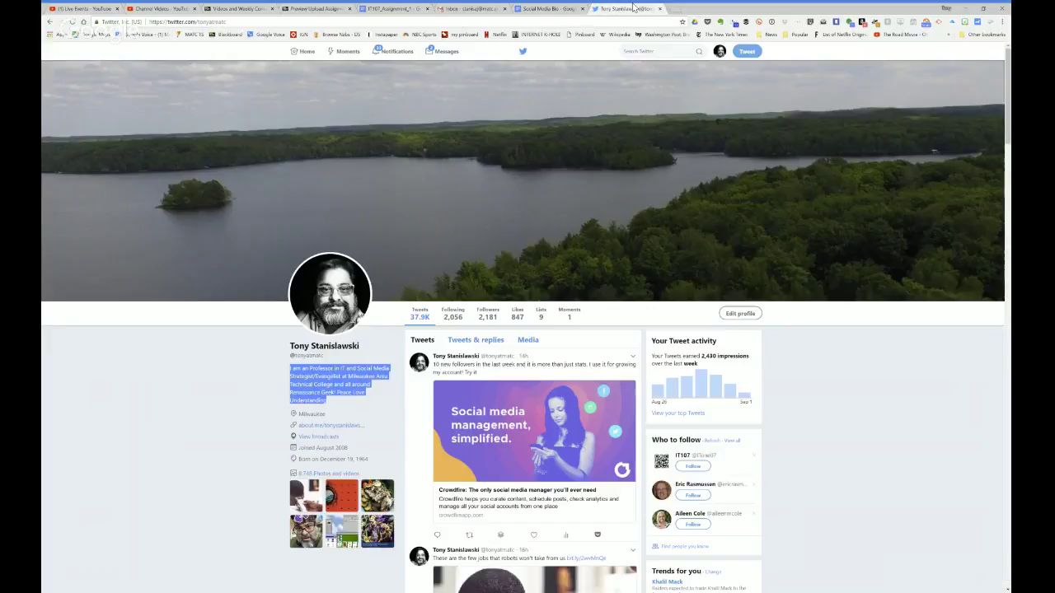
Step: Close Bio's sharing settings and select deliverable 2's shared contact-doc requirements in IT107_Assignment_1
click(548, 8)
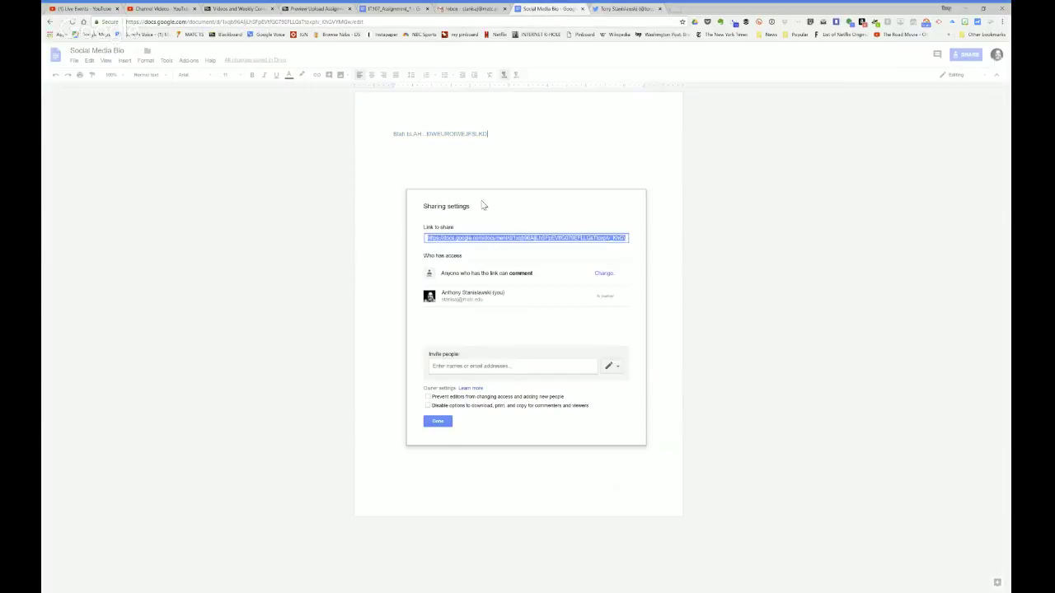
click(435, 421)
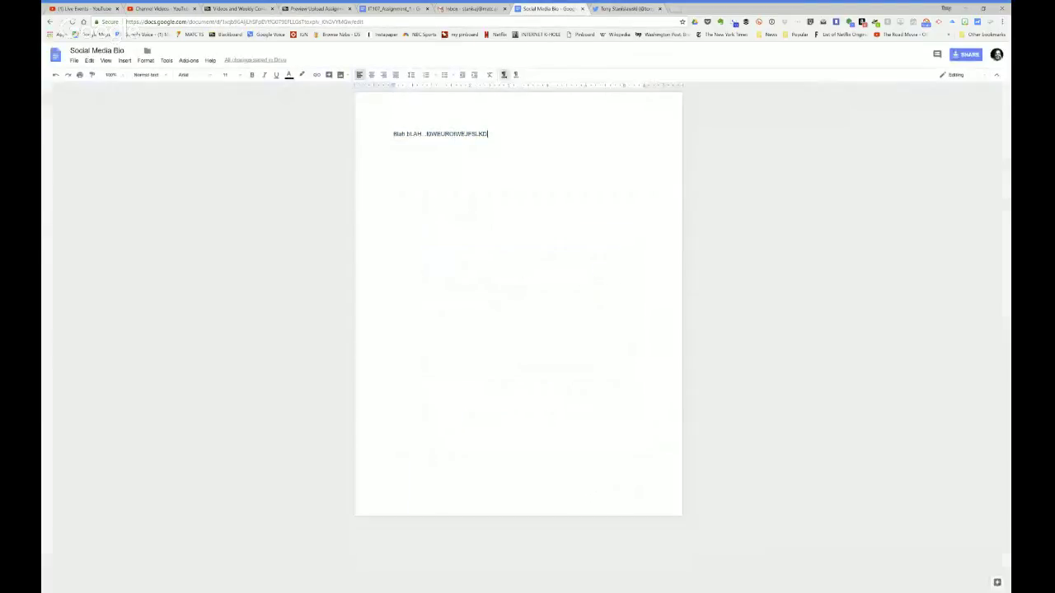
click(55, 54)
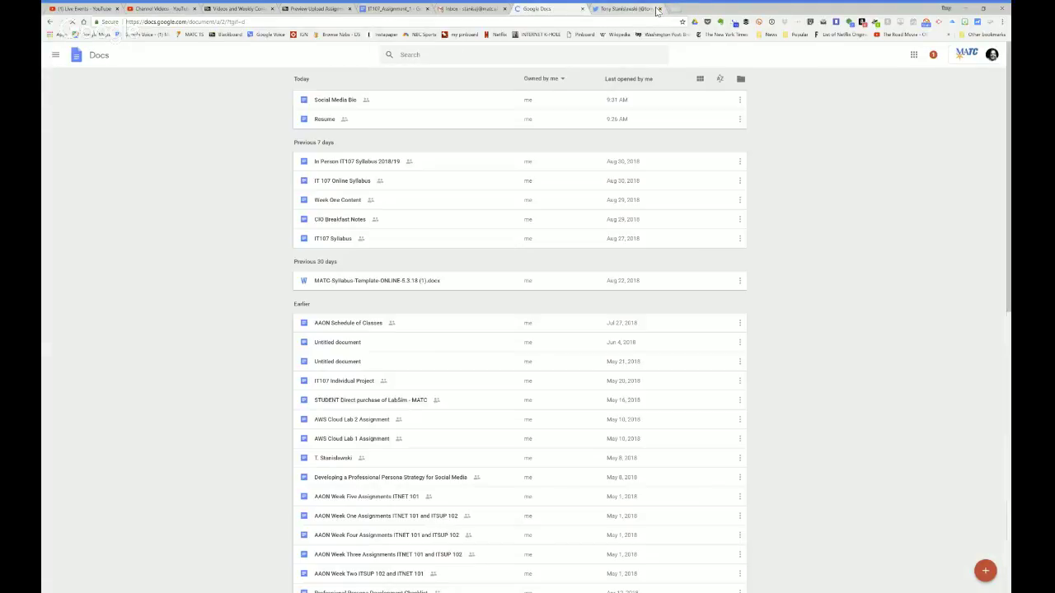
click(655, 9)
click(388, 9)
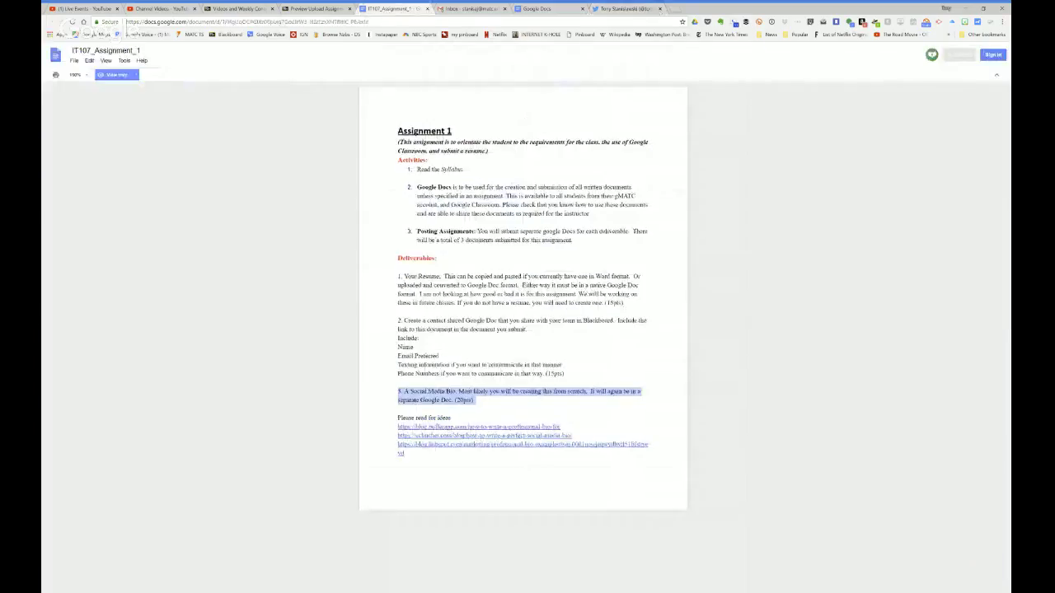
drag(565, 375, 397, 311)
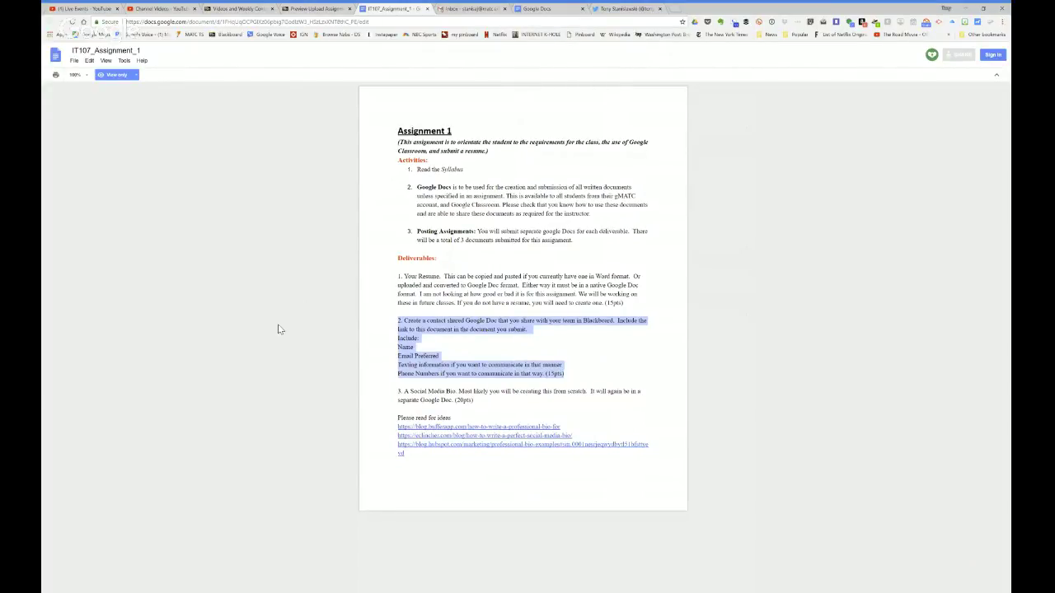
click(317, 8)
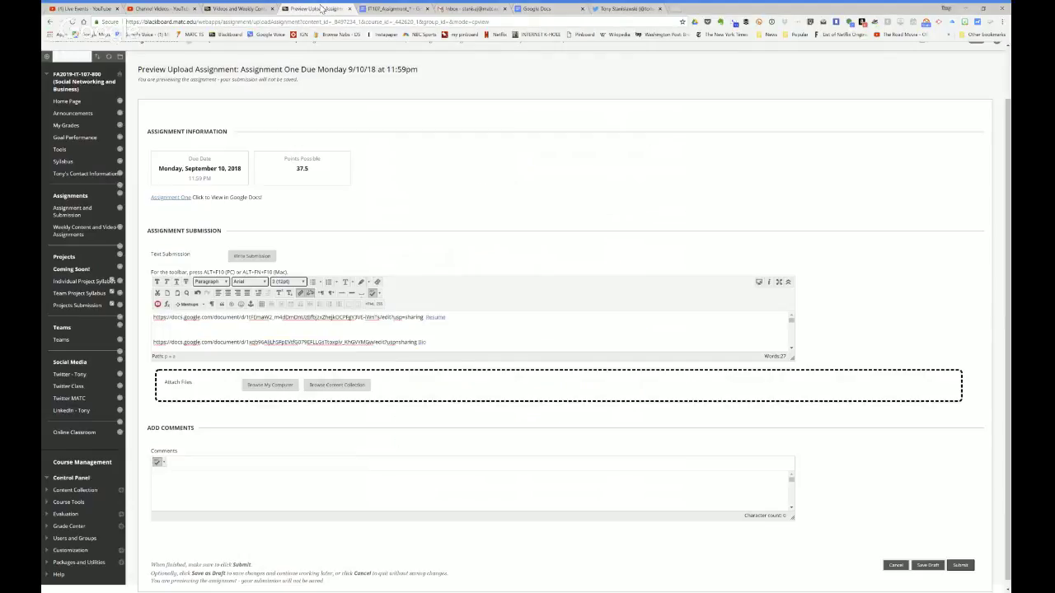
Step: Go to Teams, open Team Blue, and open its Send Email form under Group Tools
click(62, 340)
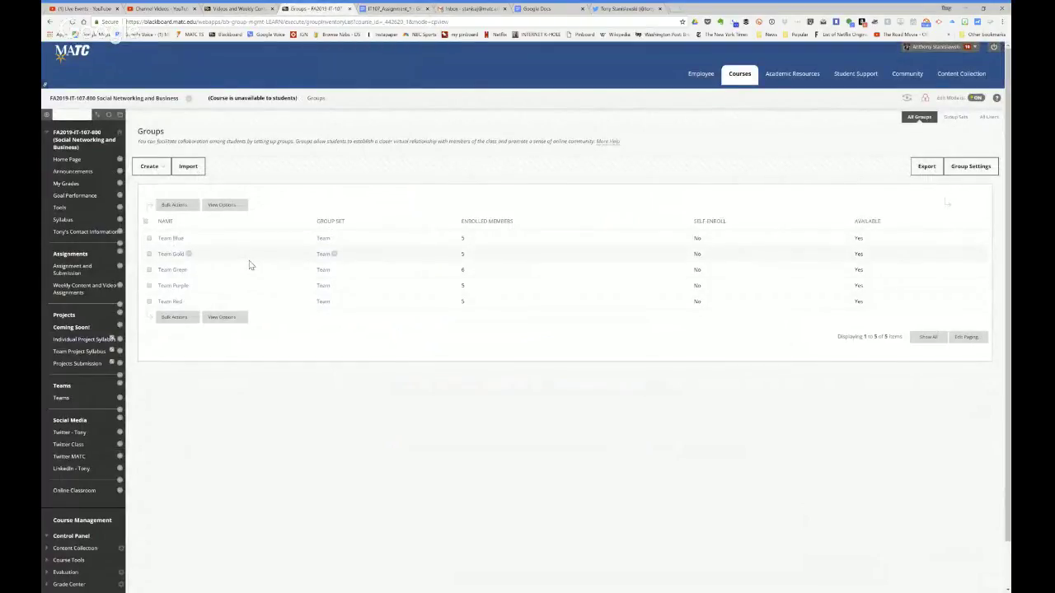
click(171, 238)
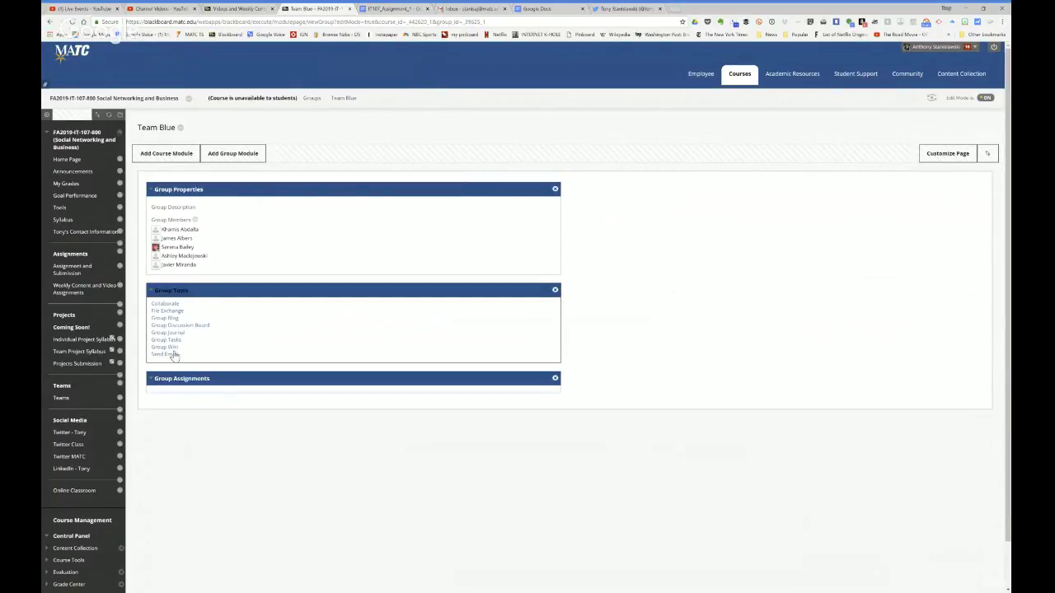
click(169, 354)
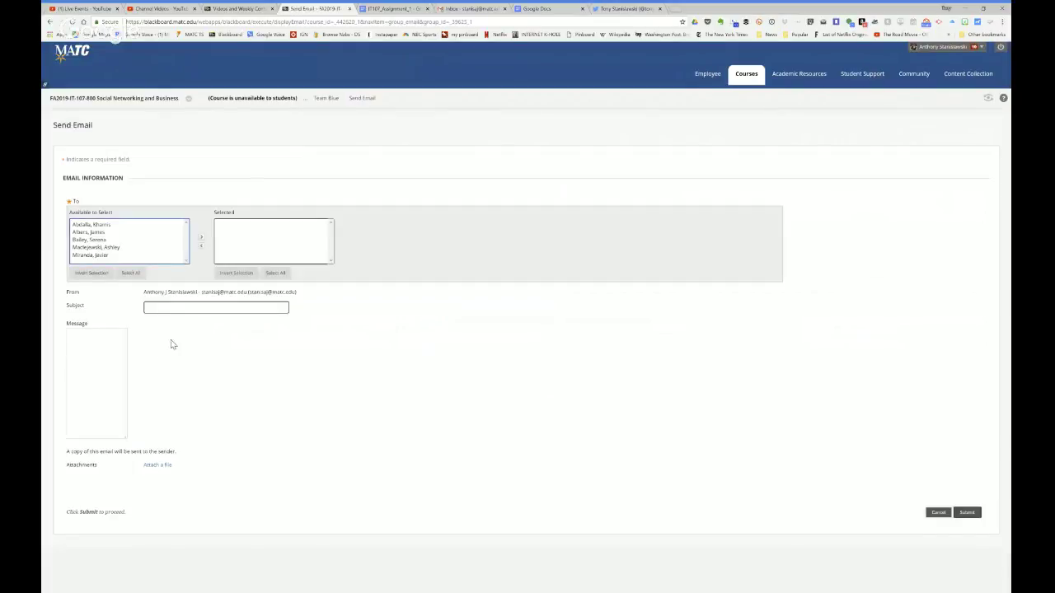
Step: Step through Team Blue's five available recipients, then bring IT107_Assignment_1 back into view
click(92, 225)
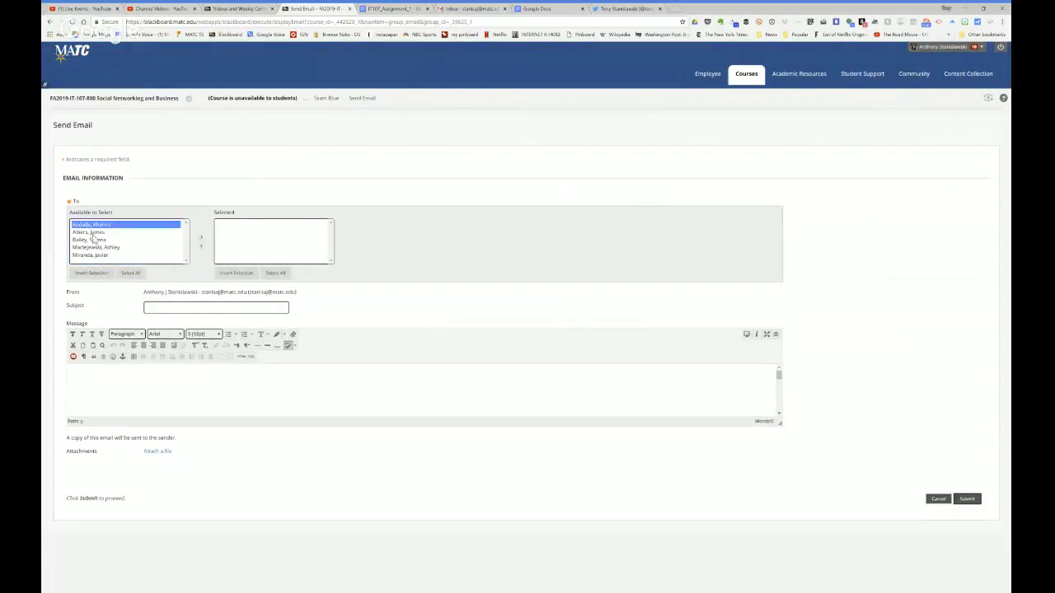
key(Down)
key(Down)
key(Down)
key(Down)
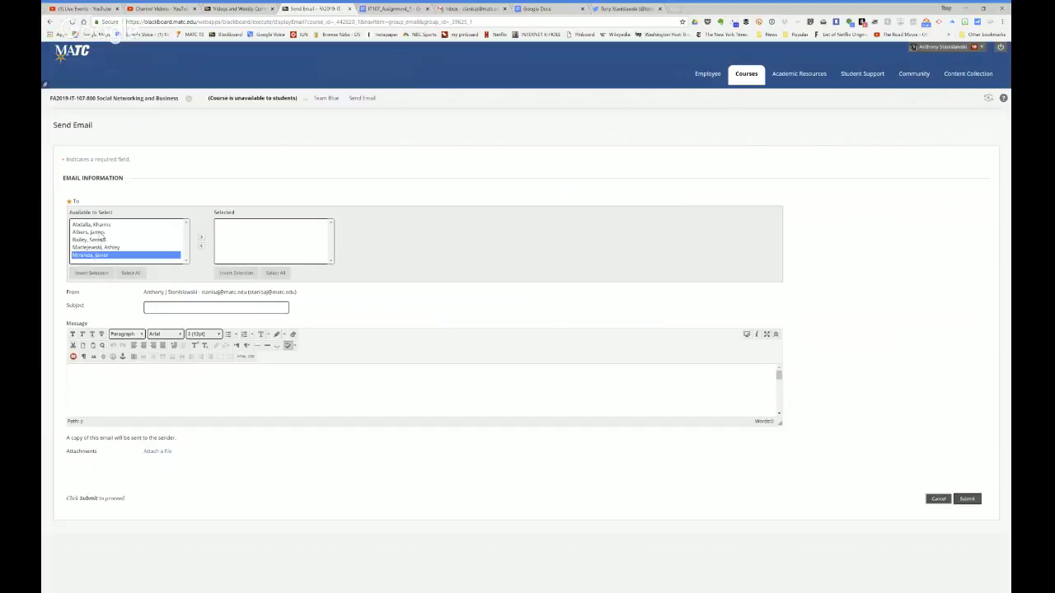
click(100, 232)
click(98, 225)
click(97, 241)
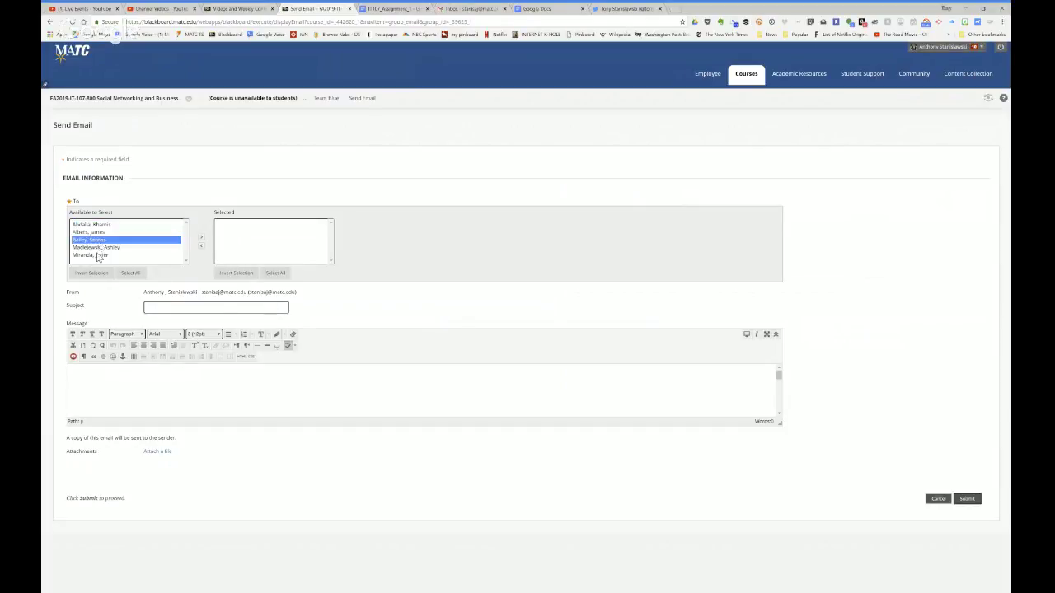
click(97, 256)
click(99, 248)
click(101, 233)
click(104, 225)
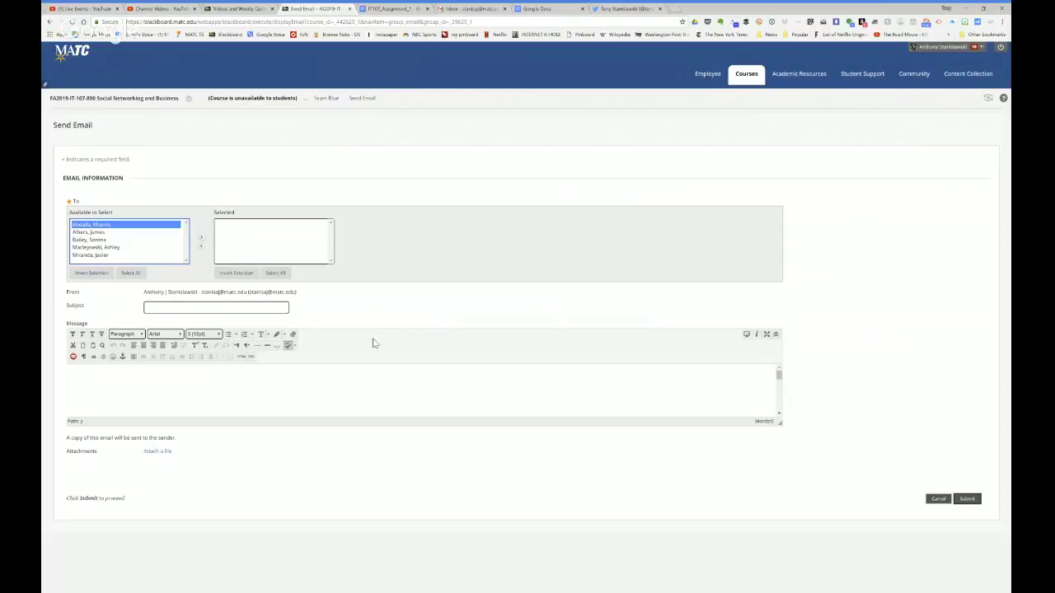
click(388, 9)
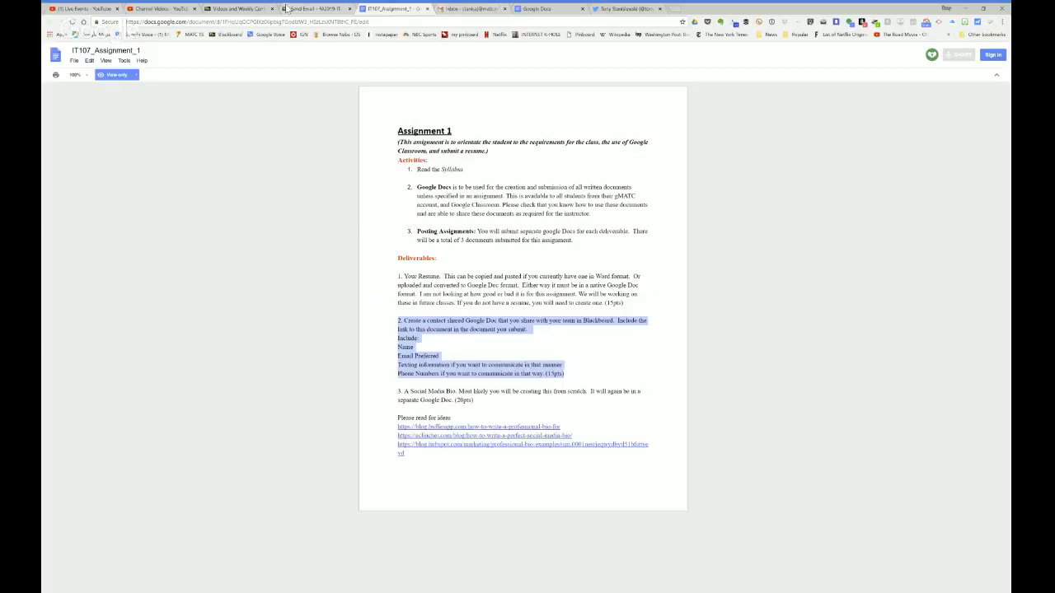
Step: Close the Send Email page and open Team Green's Group Discussion Board from the course Teams list
click(303, 9)
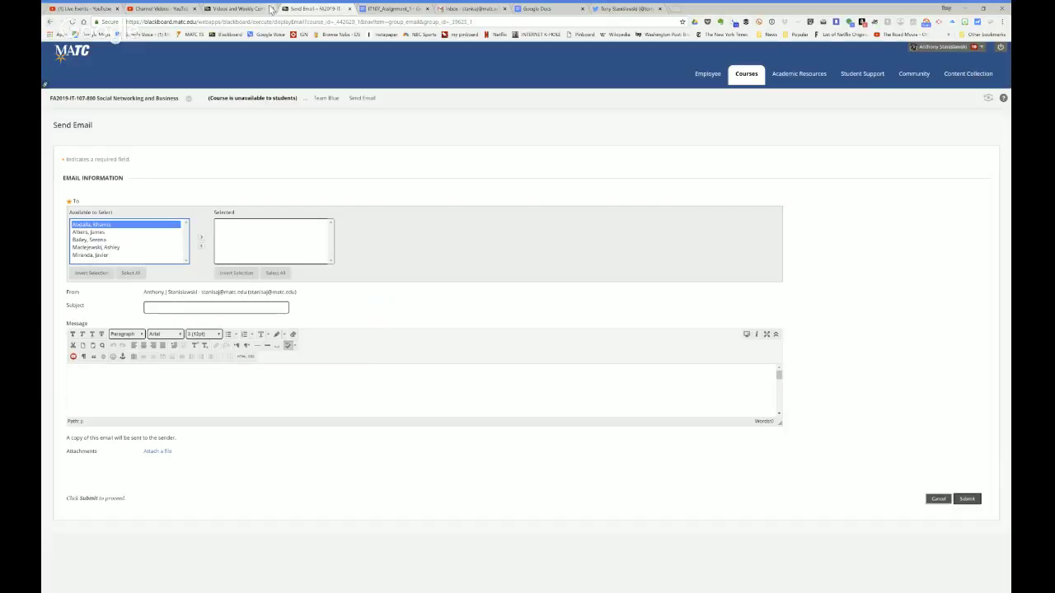
click(349, 9)
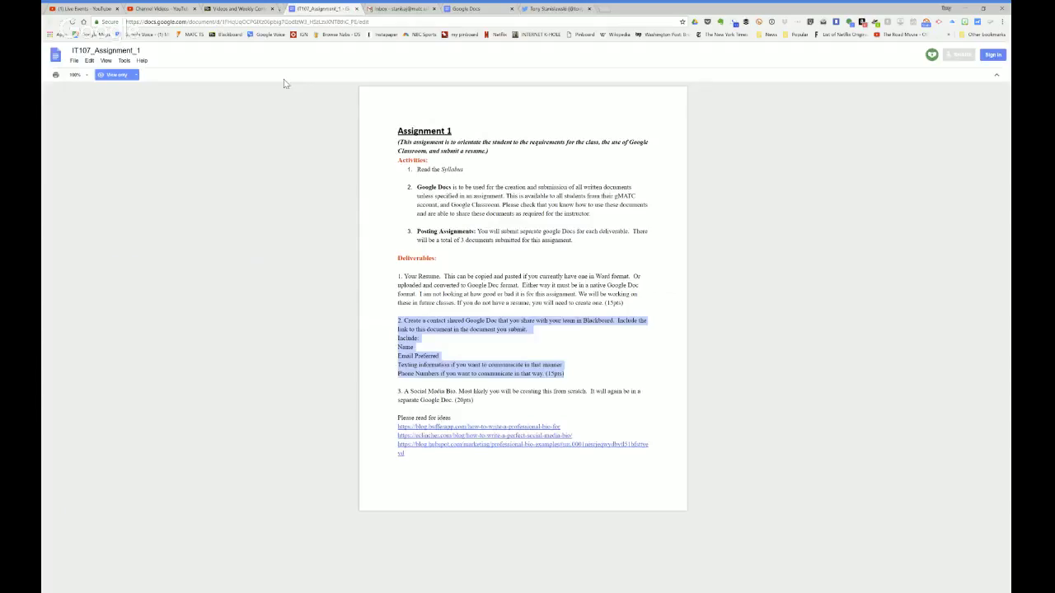
click(249, 9)
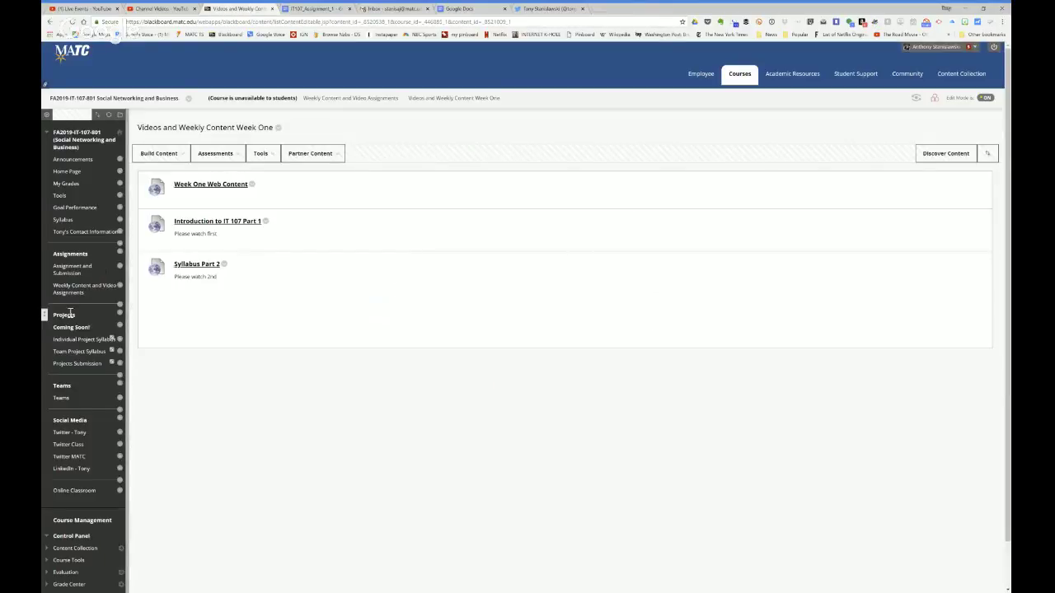
click(62, 399)
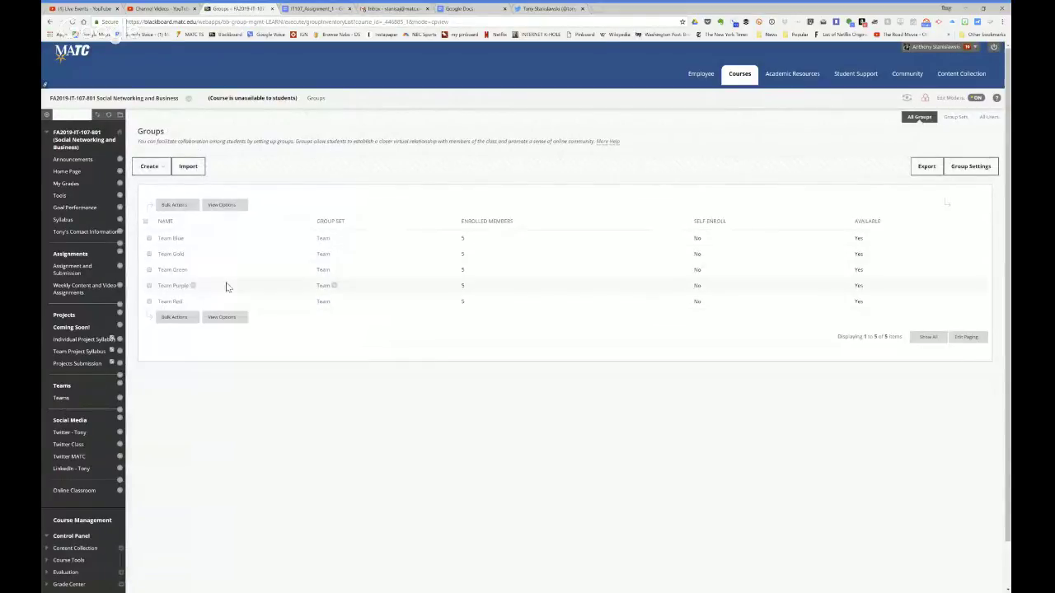
click(171, 271)
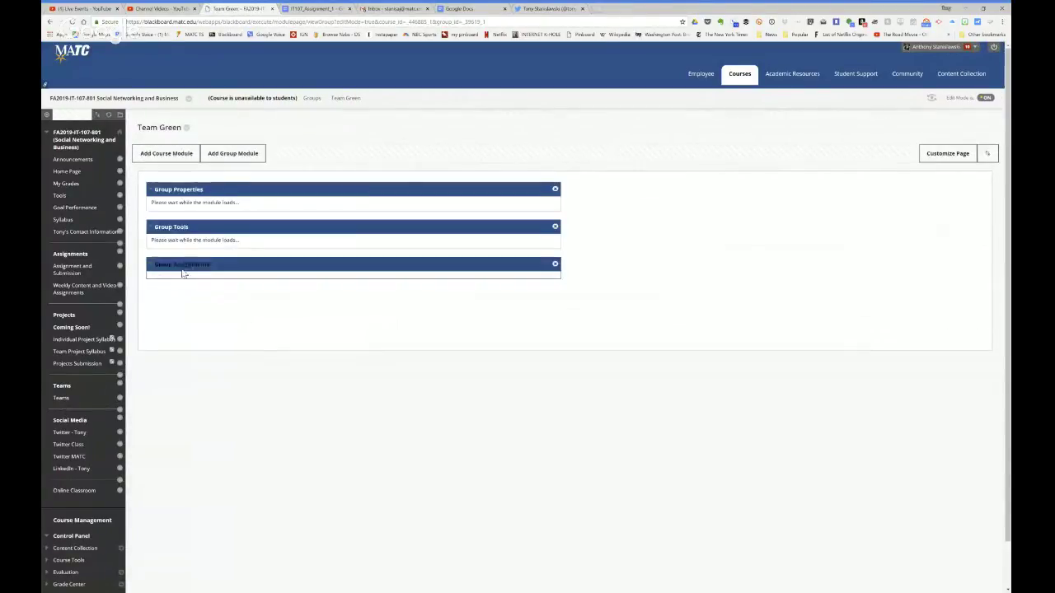
click(187, 328)
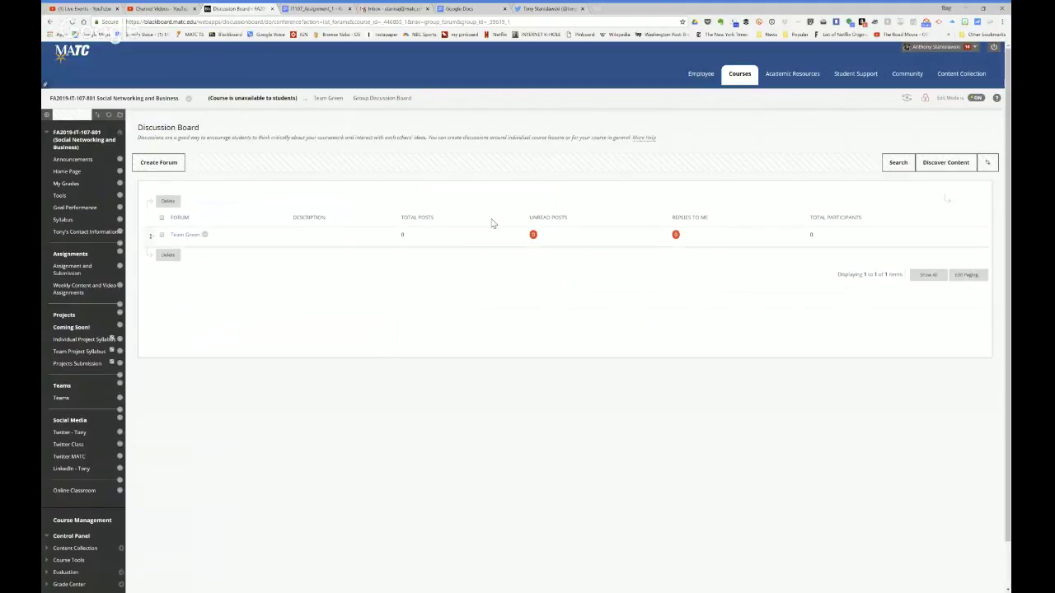
click(476, 8)
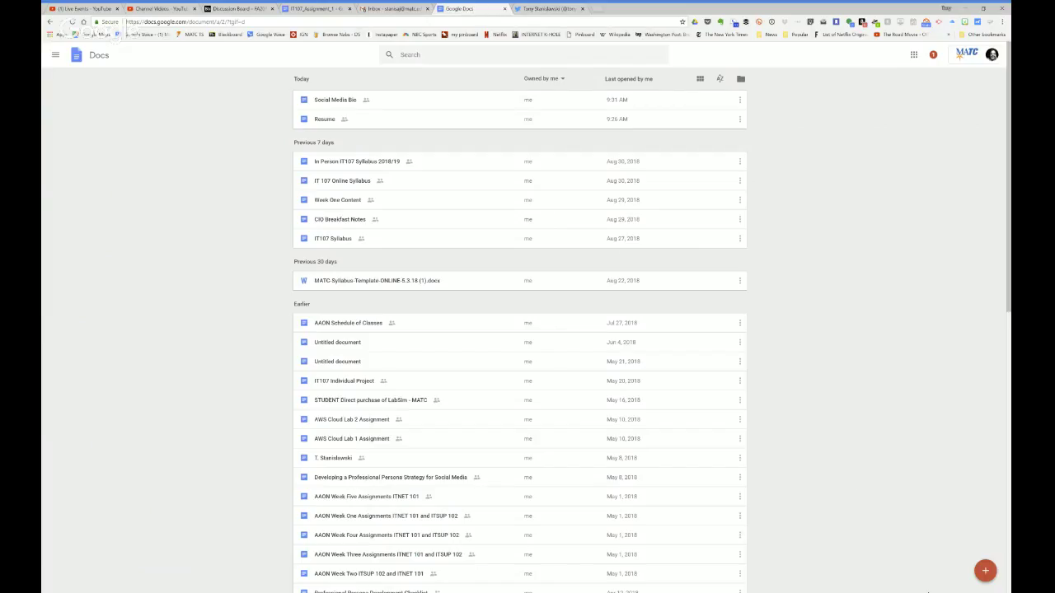
Step: Start a blank Google Doc and title it 'Team Contact Info'
click(986, 572)
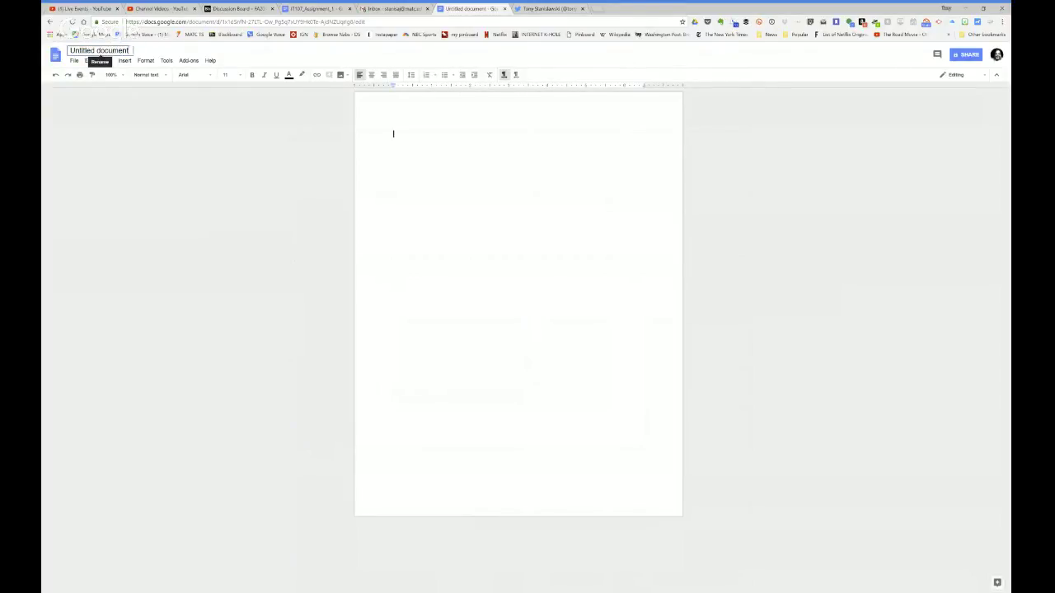
click(99, 51)
text(T)
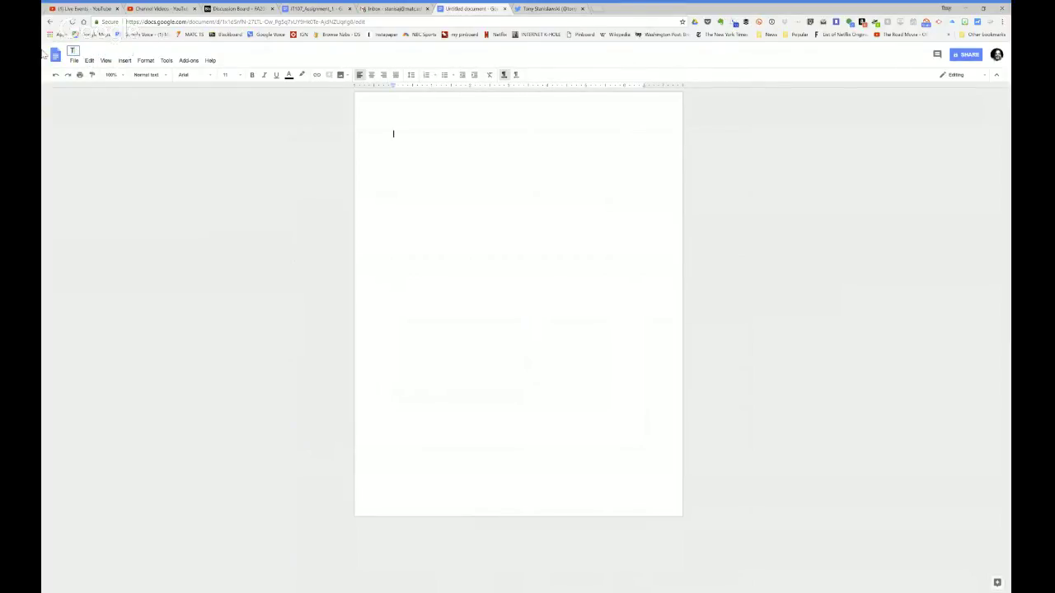
text(eam Contact Info)
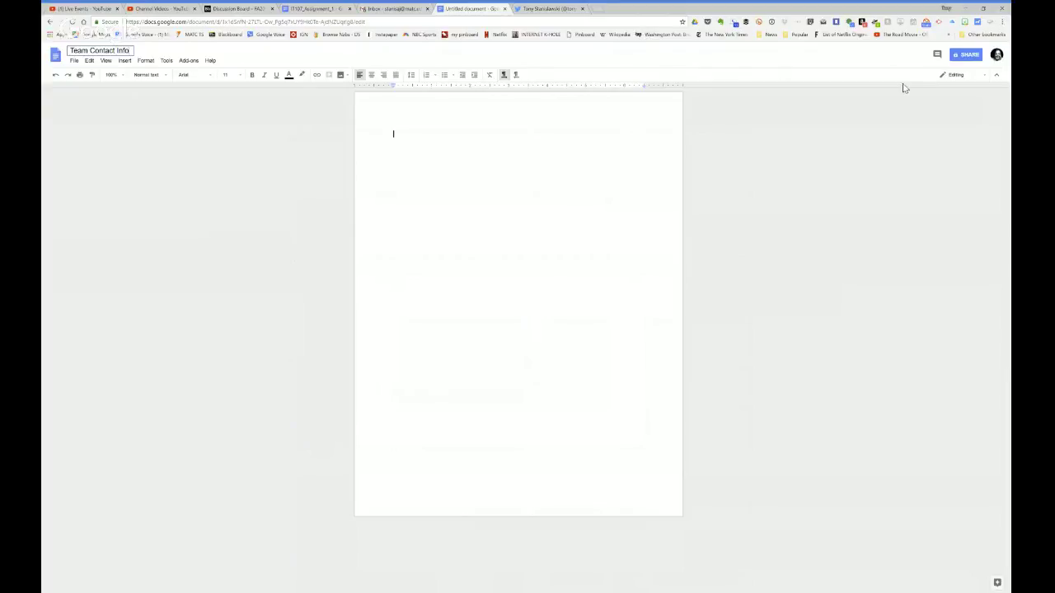
Step: Set Team Contact Info's link sharing to 'On - Anyone with the link' with Can edit access
click(965, 54)
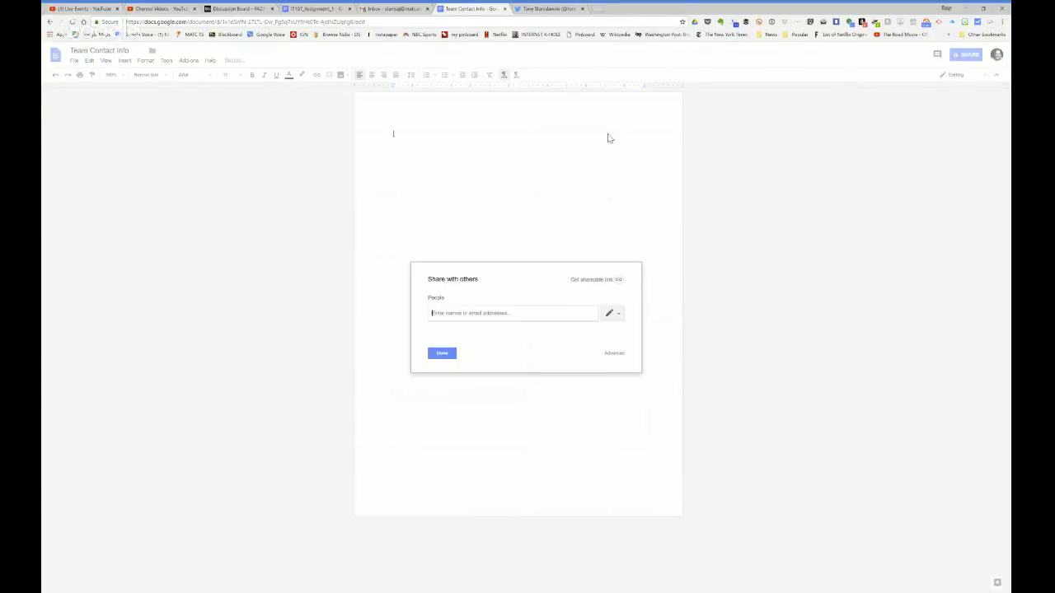
click(613, 355)
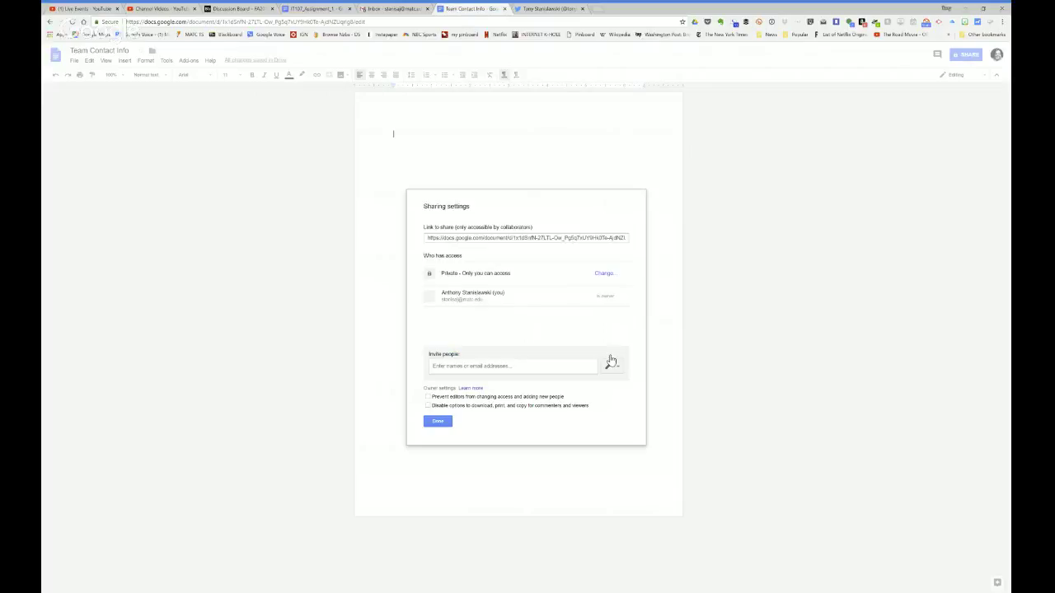
click(603, 275)
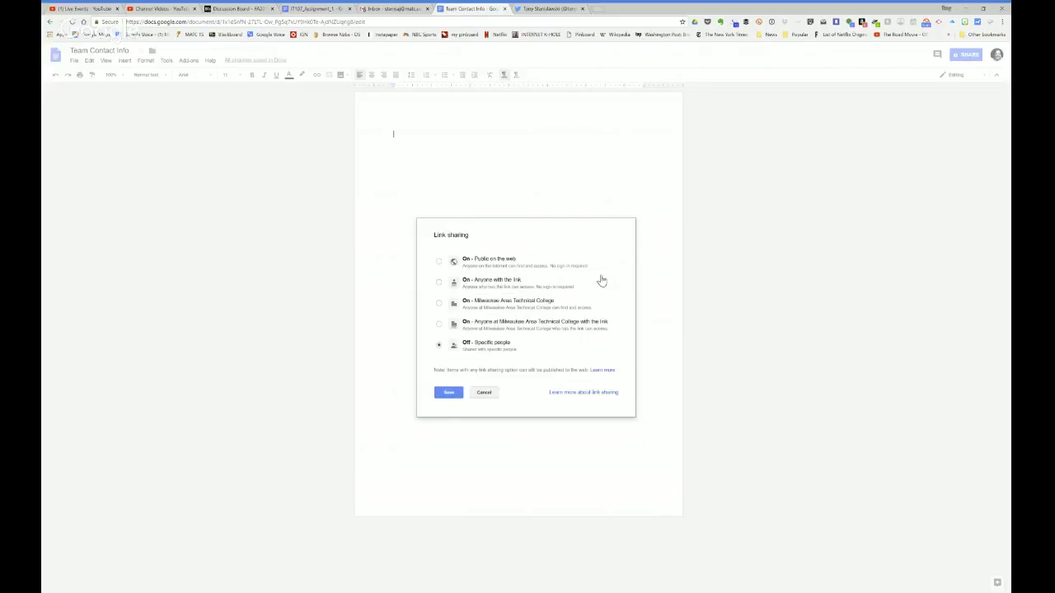
click(439, 282)
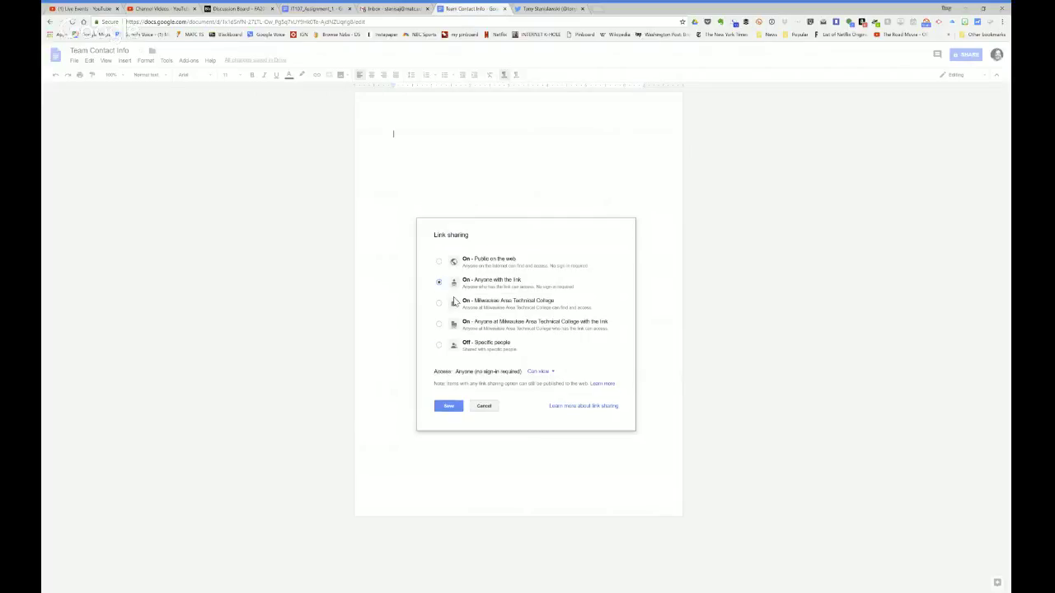
click(548, 371)
click(542, 384)
click(450, 407)
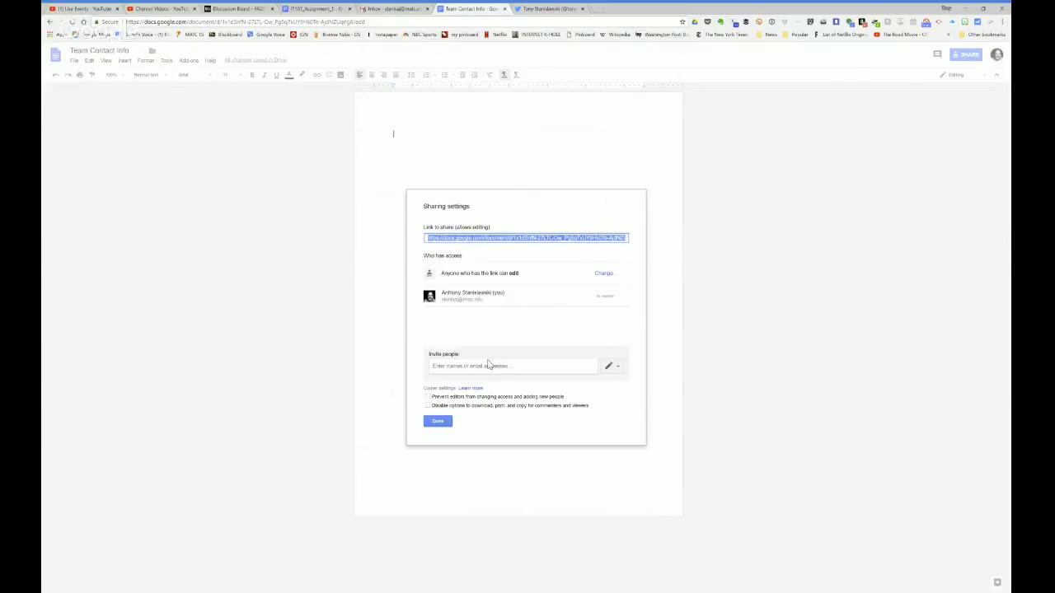
Step: Invite a suggested account as editor with a personal message, confirming sharing outside the organisation
click(488, 365)
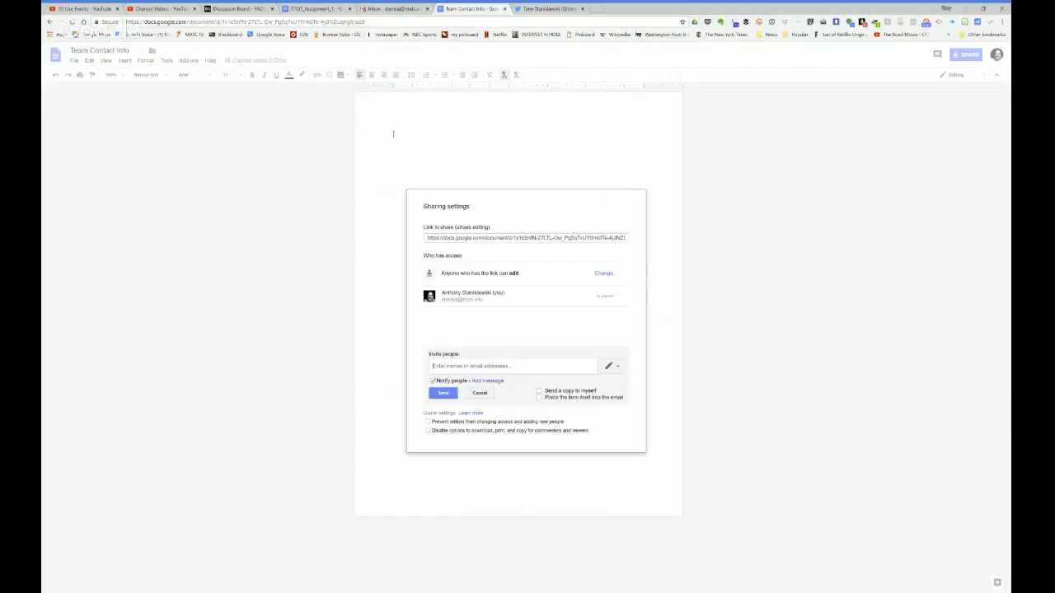
text(tony)
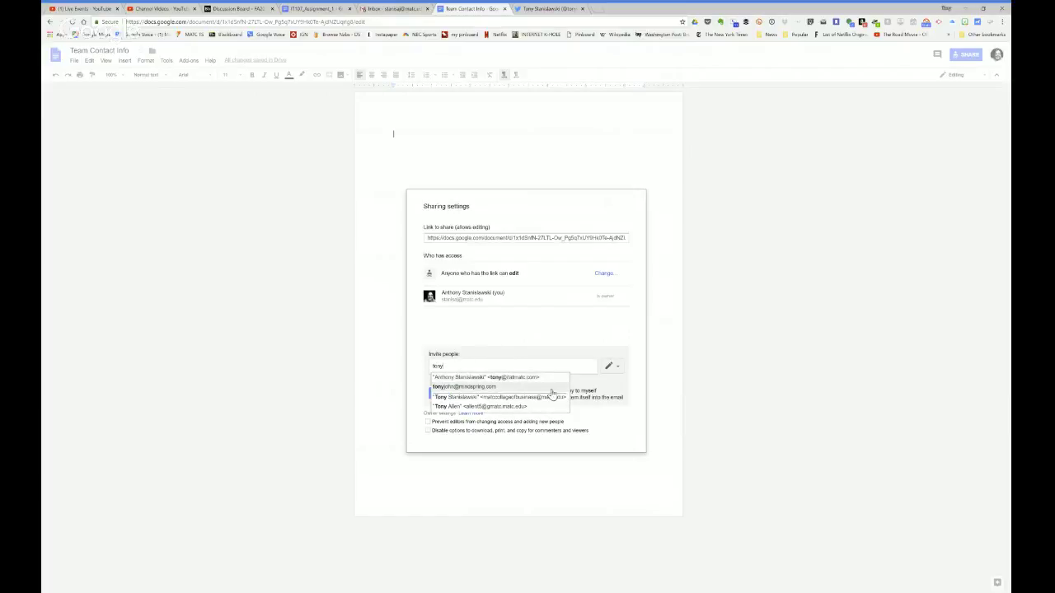
click(527, 377)
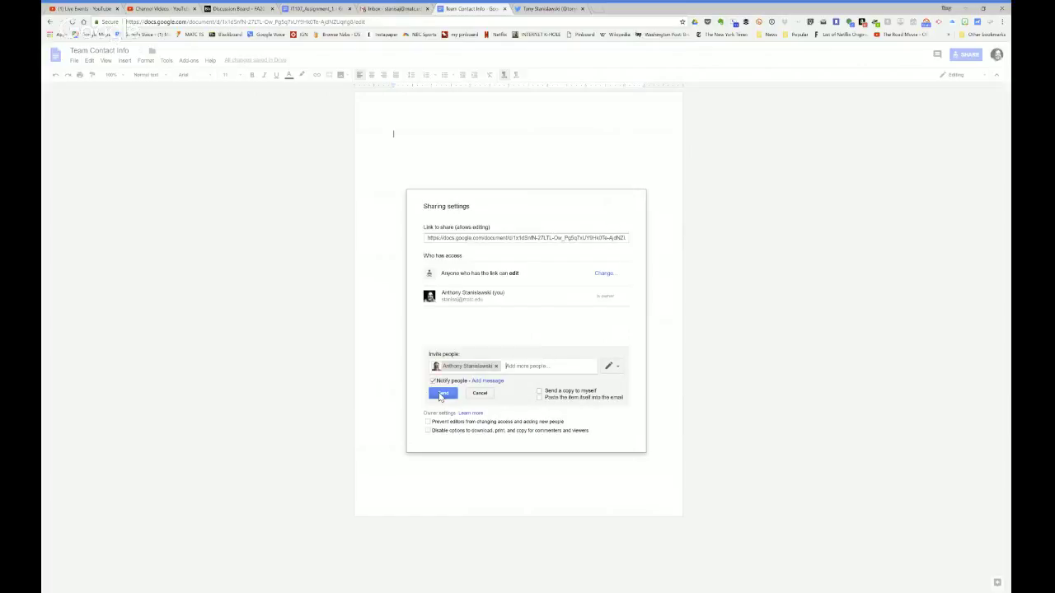
click(499, 382)
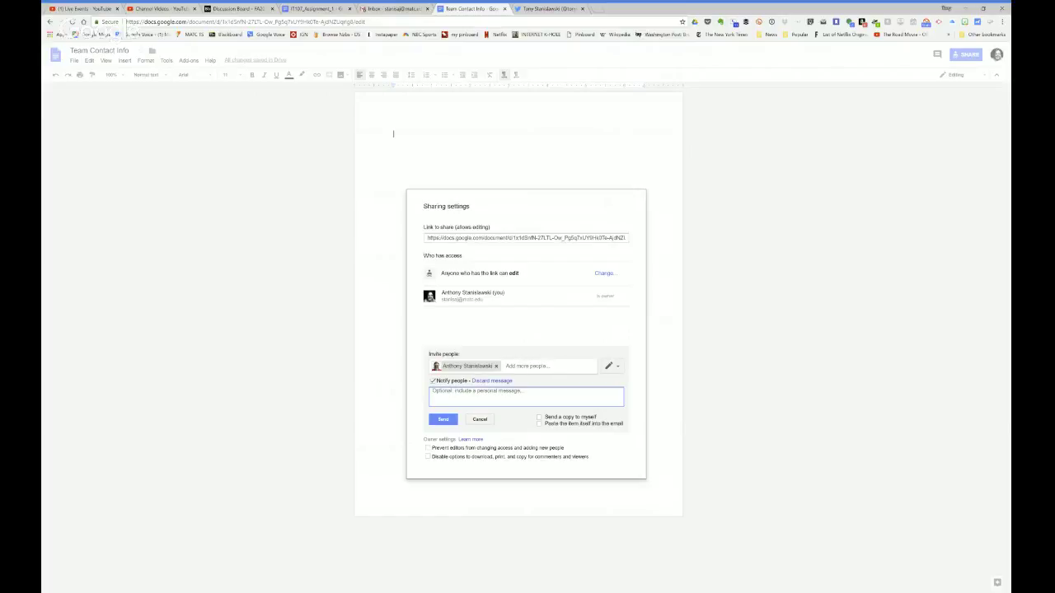
click(445, 420)
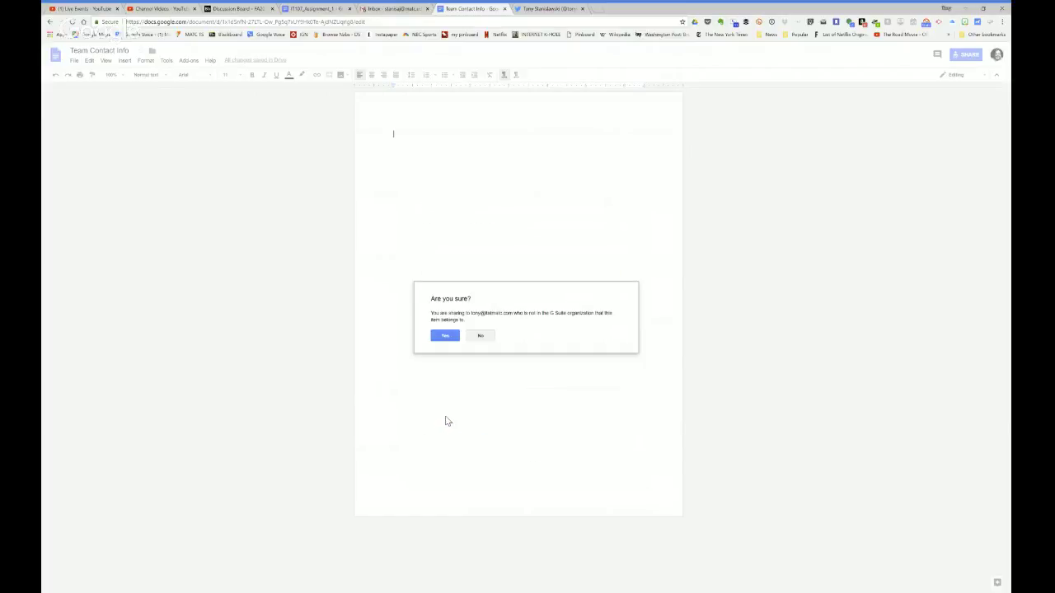
click(445, 335)
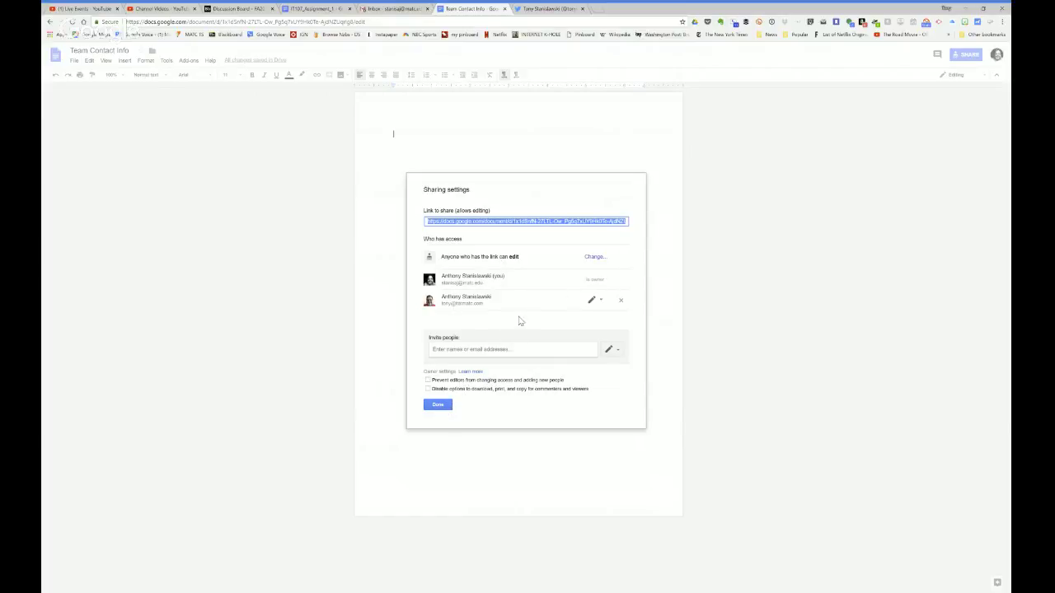
click(439, 405)
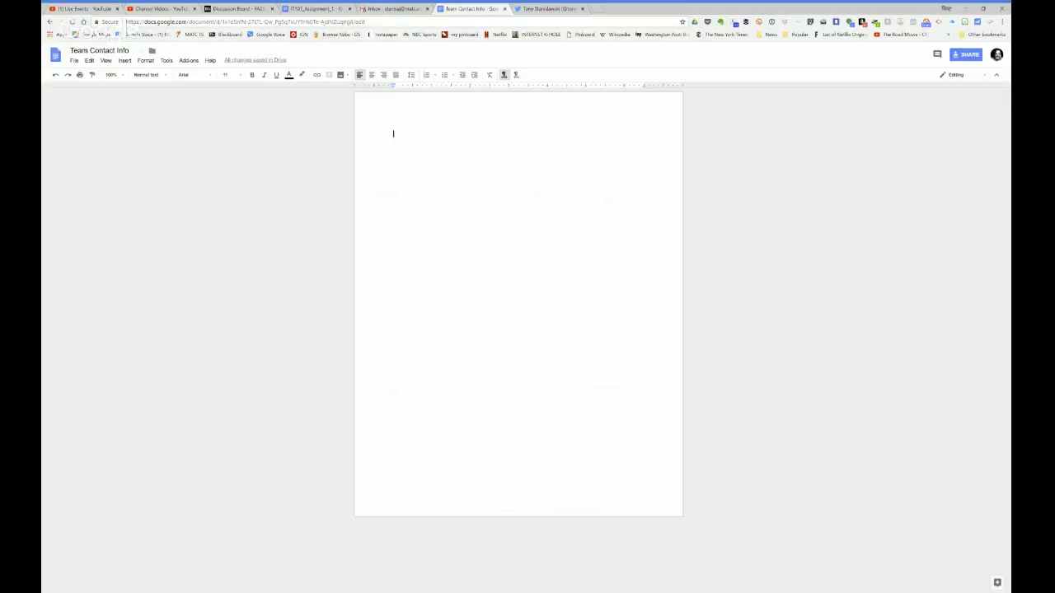
Step: Select the document's edit link in the sharing options and return to the discussion board
click(969, 54)
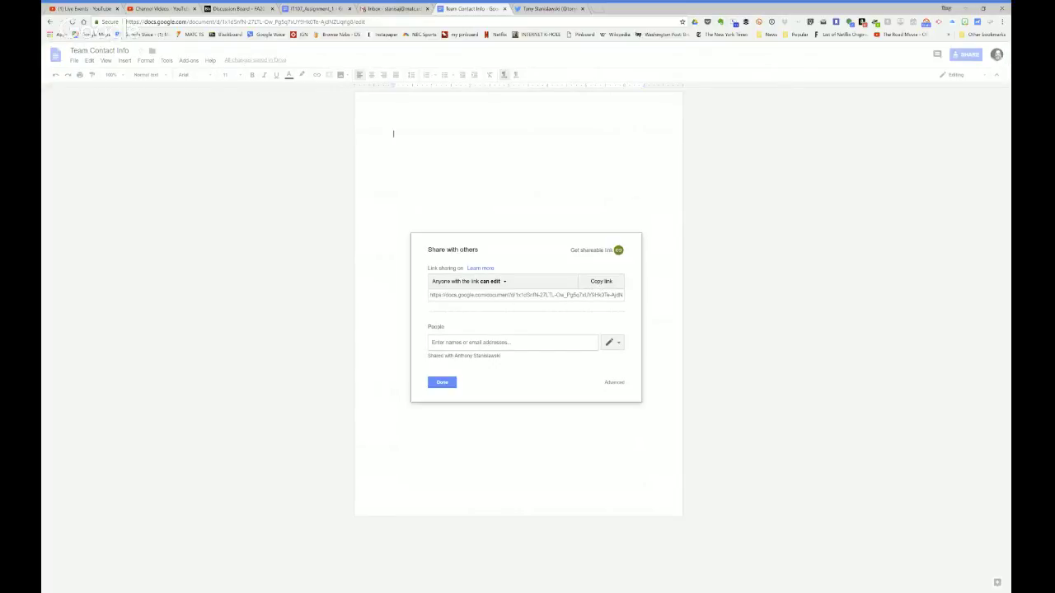
click(565, 295)
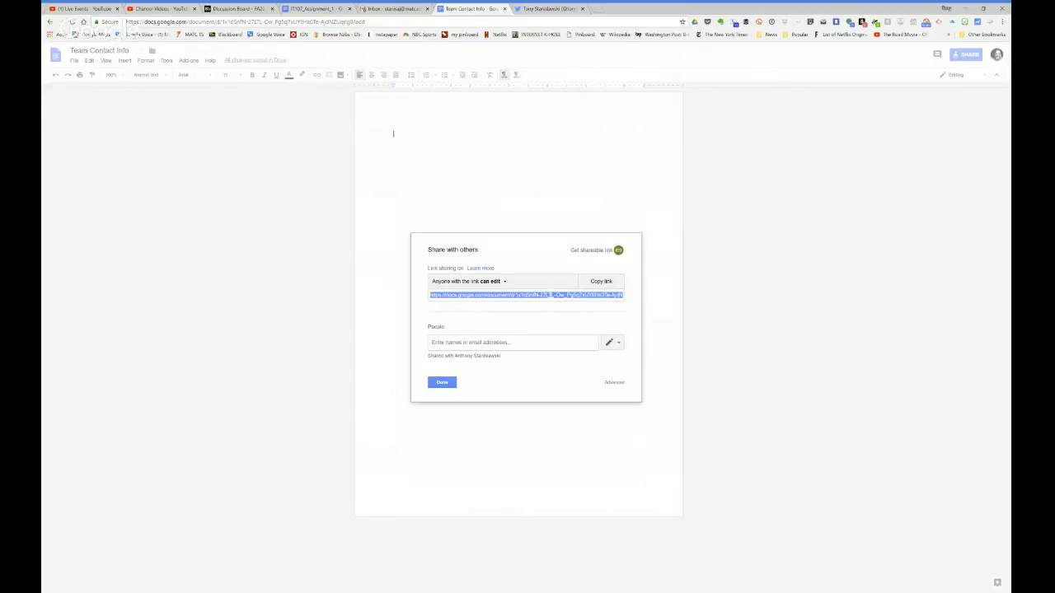
click(237, 9)
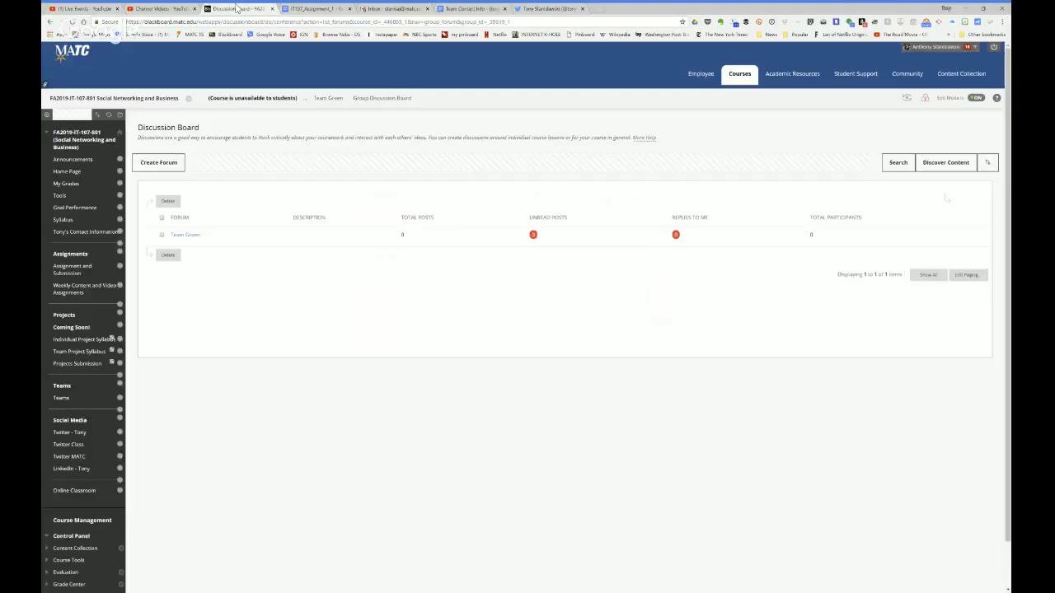
Step: Open Assignment One (Due Monday 9/10/18) with Write Submission's editor, then return to Team Contact Info
click(71, 272)
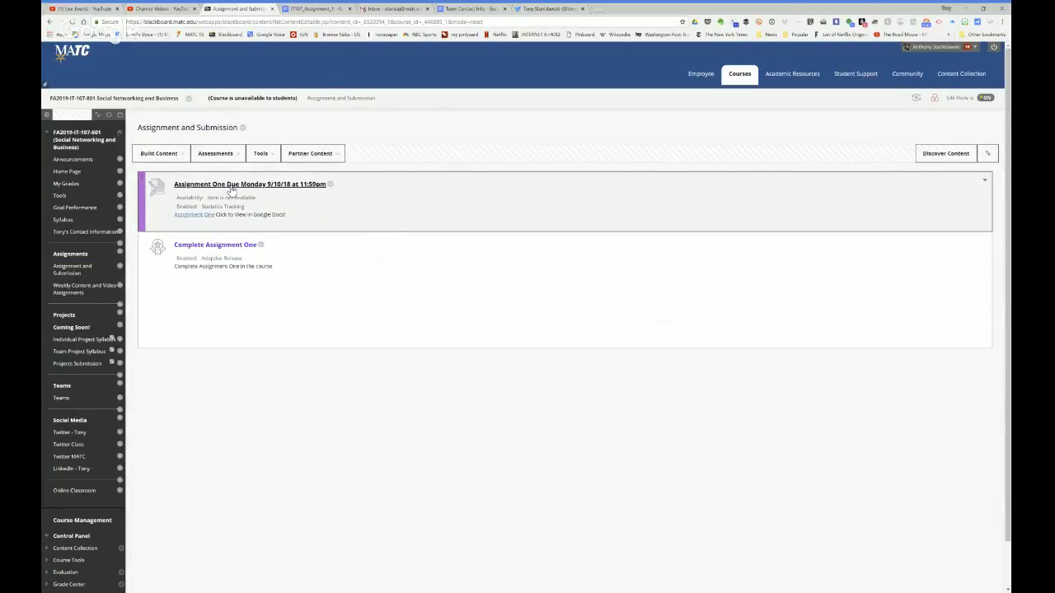
click(230, 185)
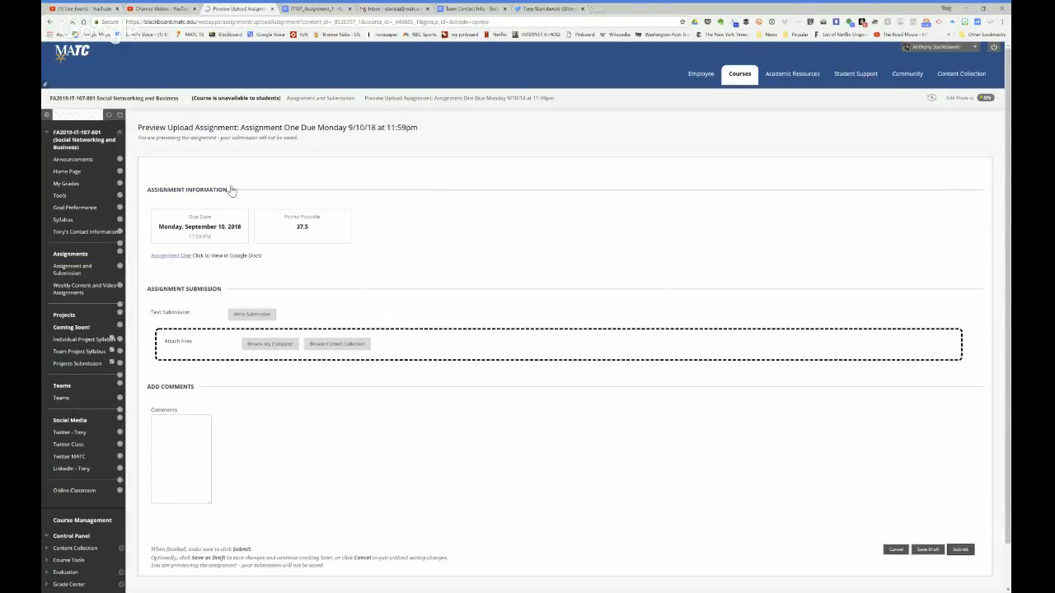
click(252, 315)
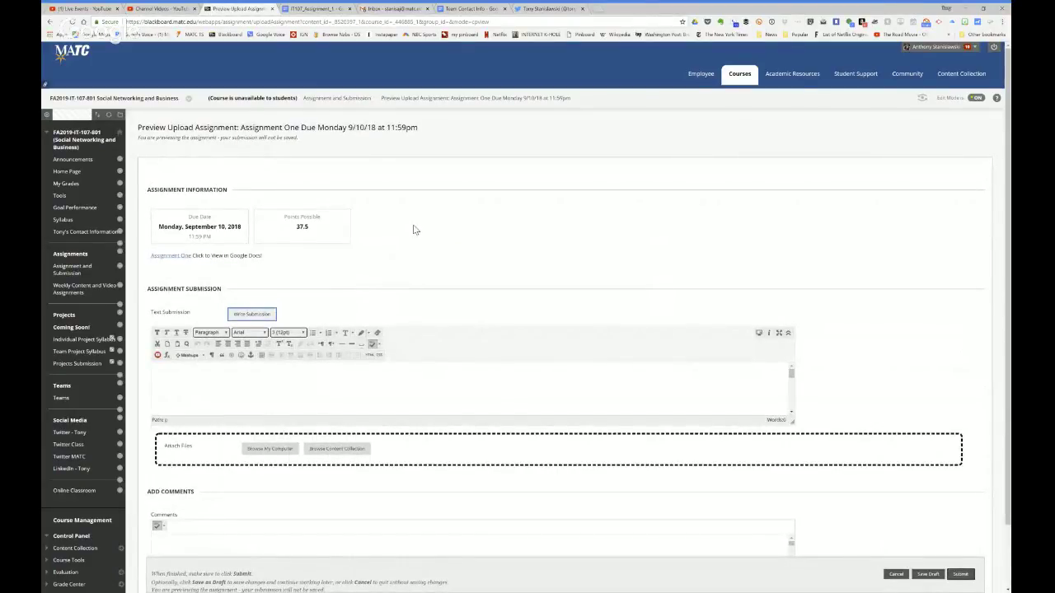
click(477, 8)
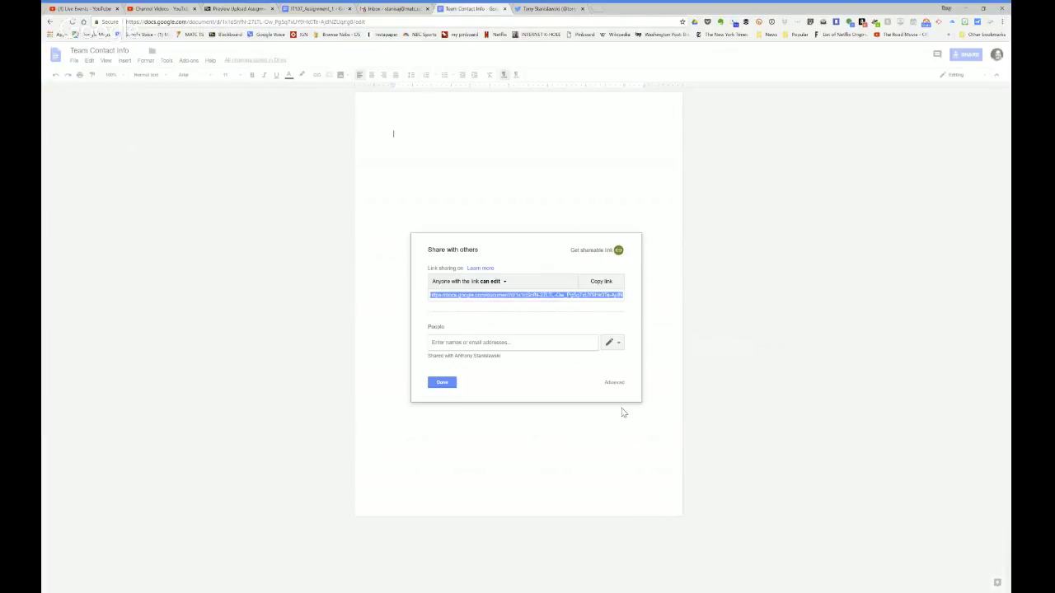
Step: Close Team Contact Info's sharing dialog and switch back to the IT107_Assignment_1 instructions document
click(441, 384)
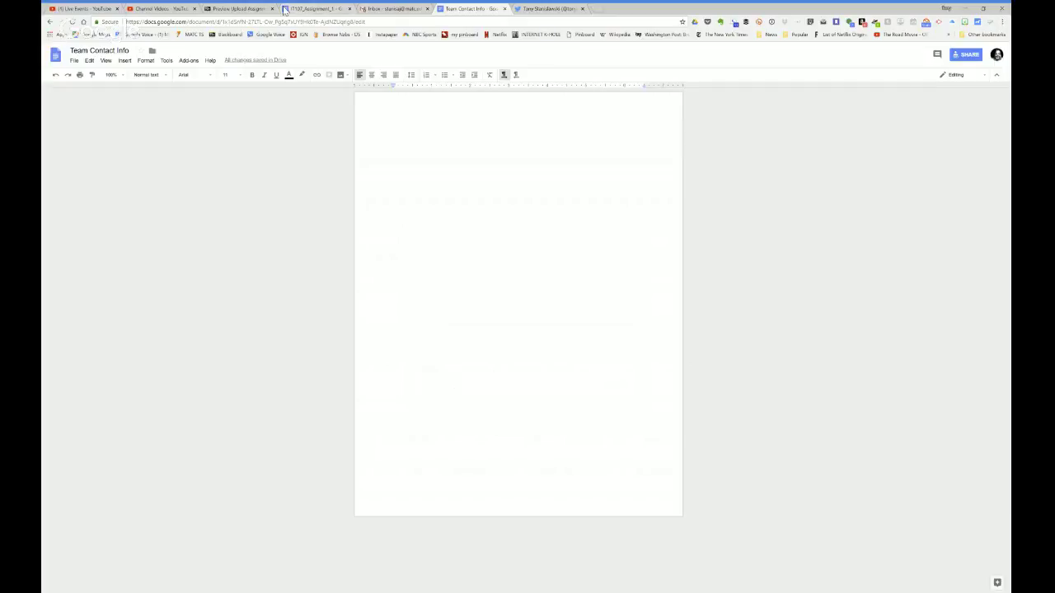
click(229, 9)
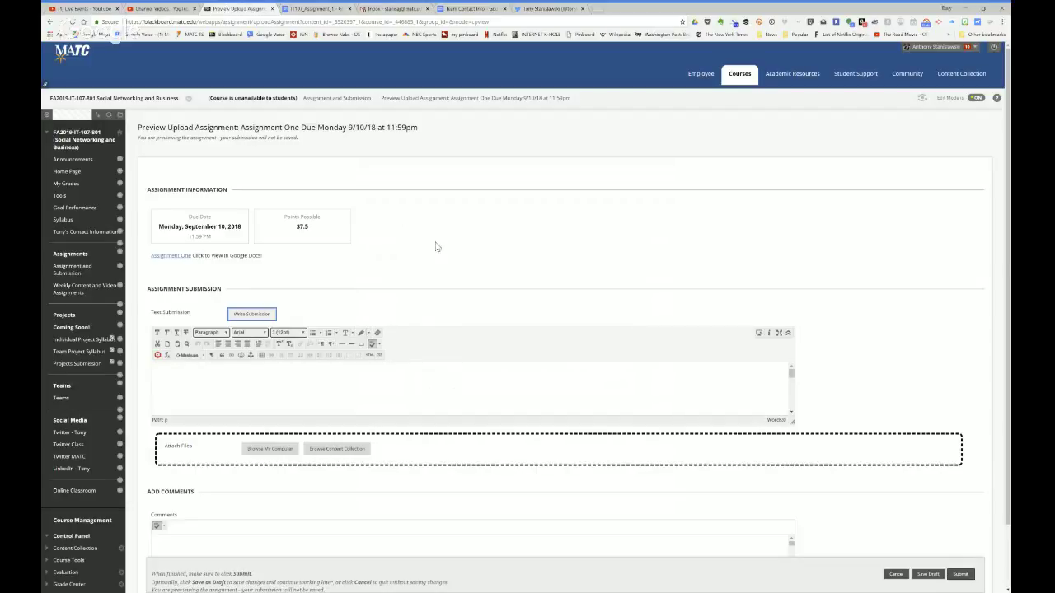
click(297, 11)
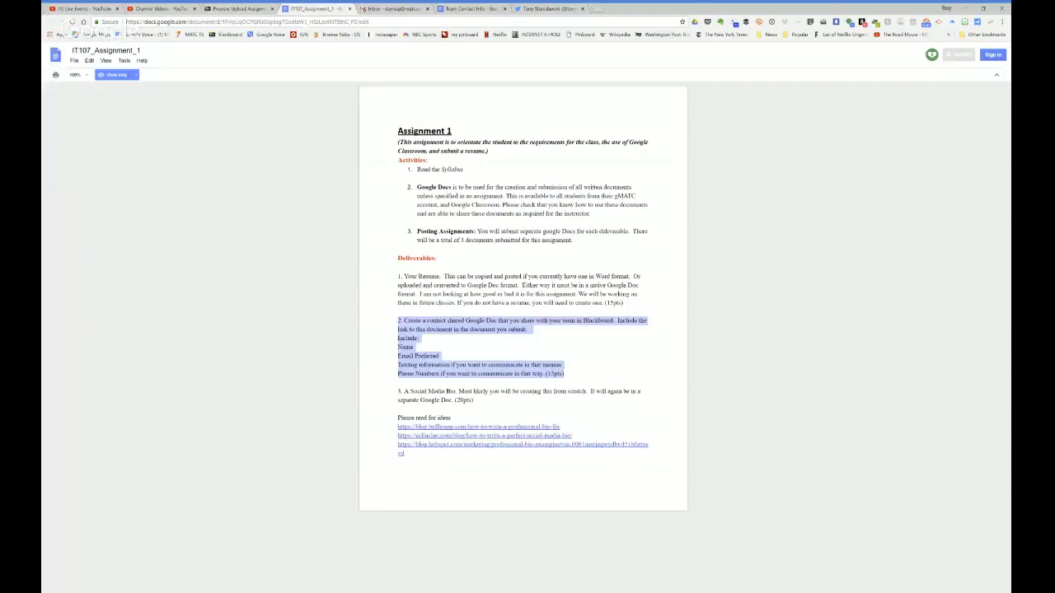
Step: Read deliverable 2's contact-doc requirements, then return to the Blackboard Assignment One submission preview
click(528, 347)
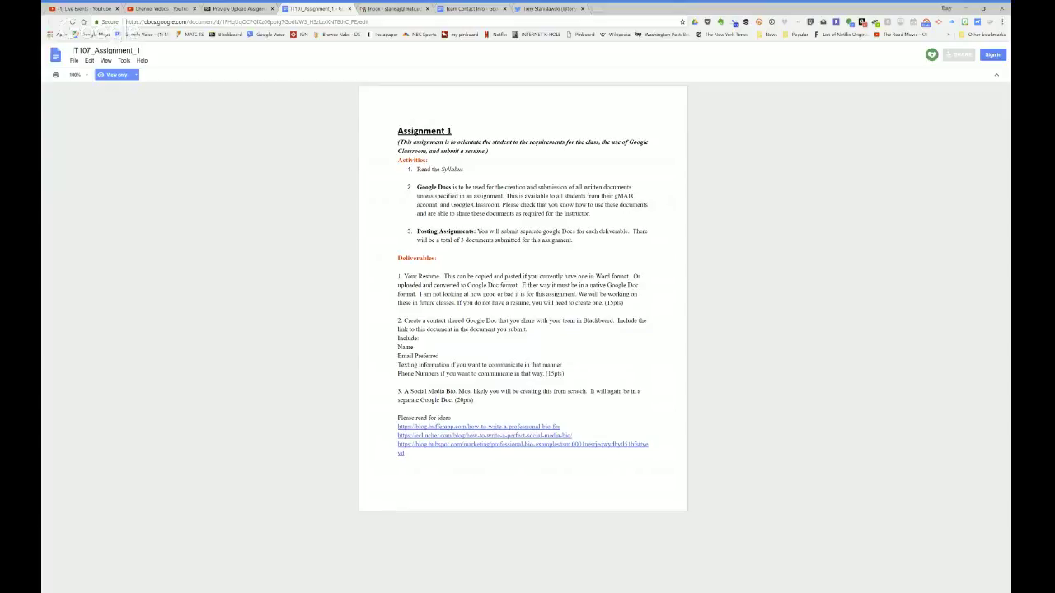
click(240, 9)
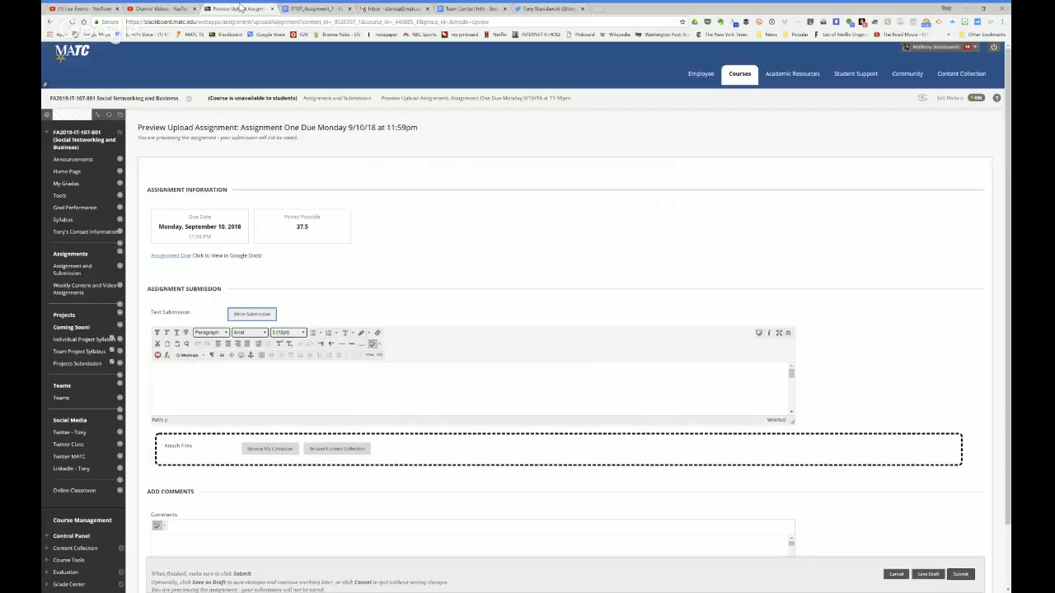
scroll(528, 329, down, 1)
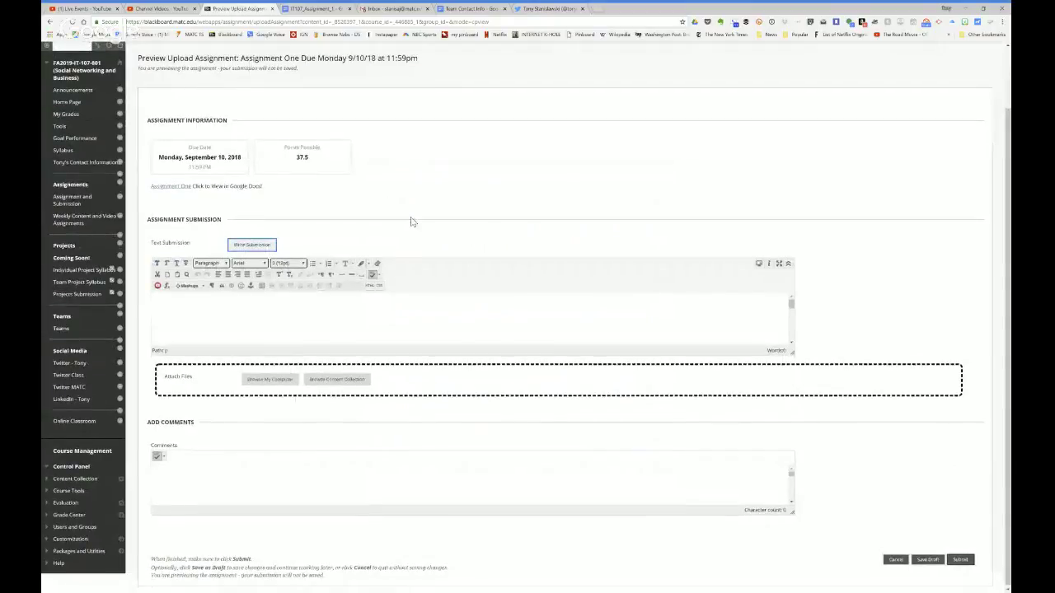
scroll(412, 223, up, 1)
click(474, 9)
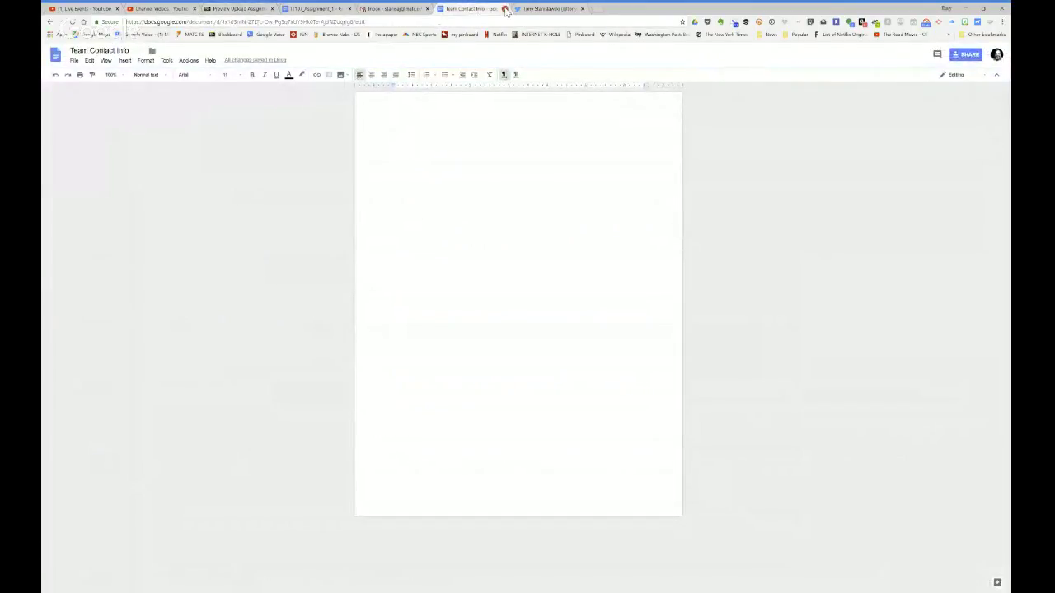
click(56, 55)
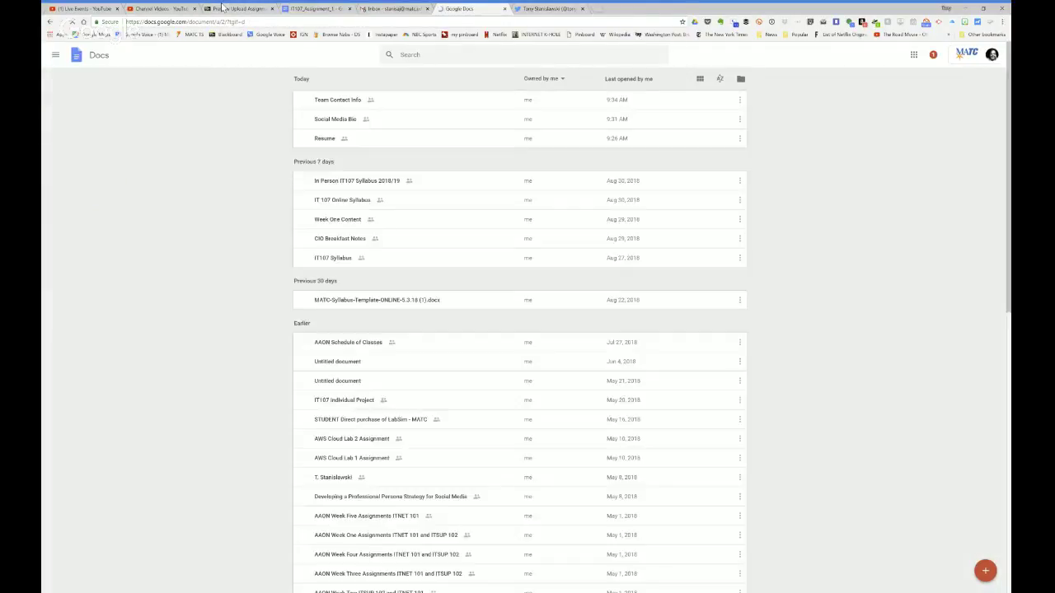
click(237, 8)
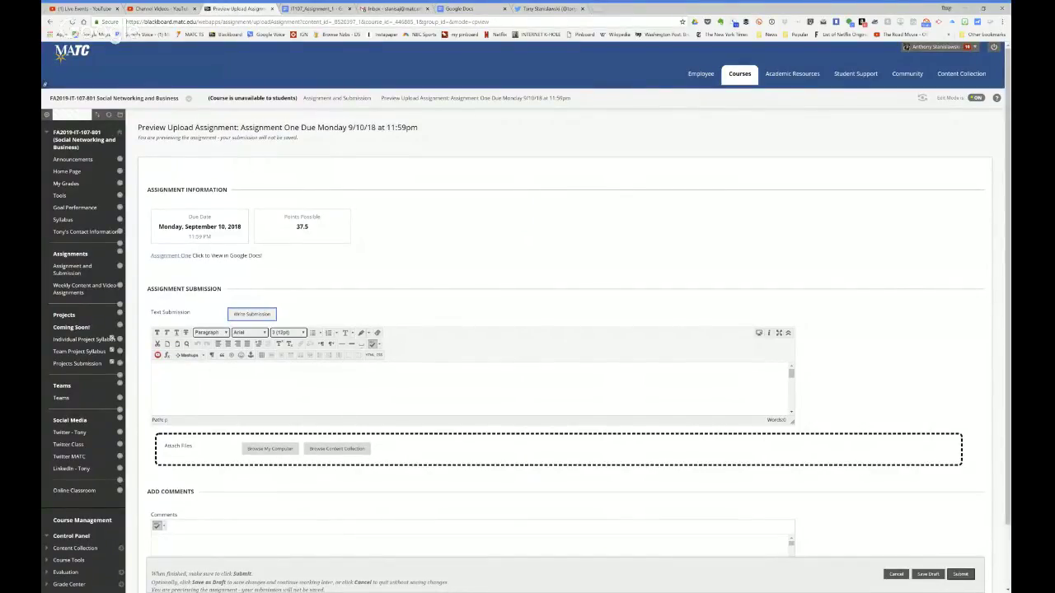
Step: Open Teams to list the five course groups: Blue, Gold, Green, Purple and Red, five members each
click(61, 398)
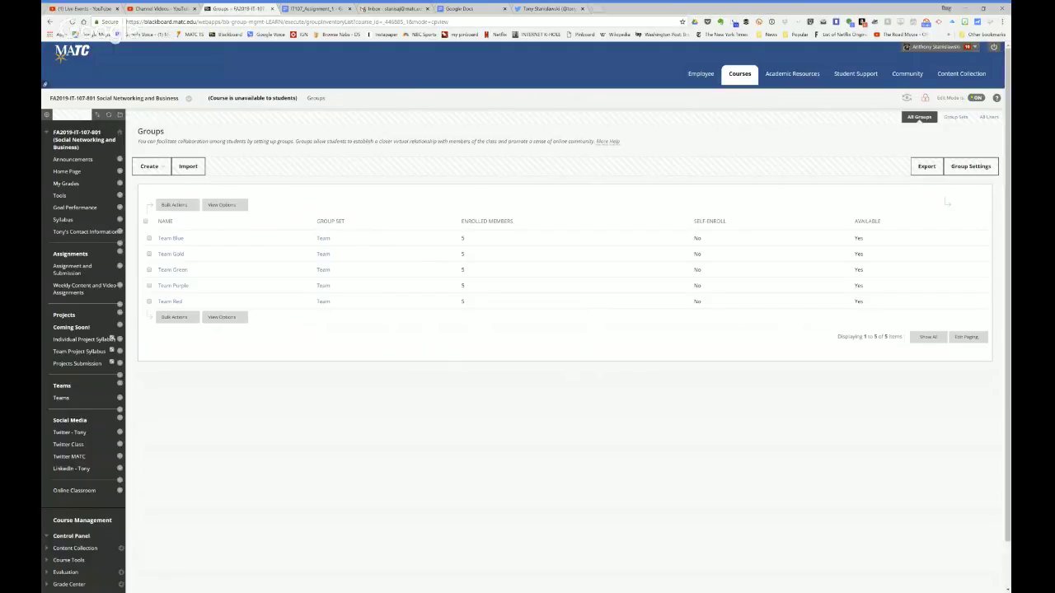
Step: Switch from the Groups list to the course Announcements with the welcome message
click(73, 160)
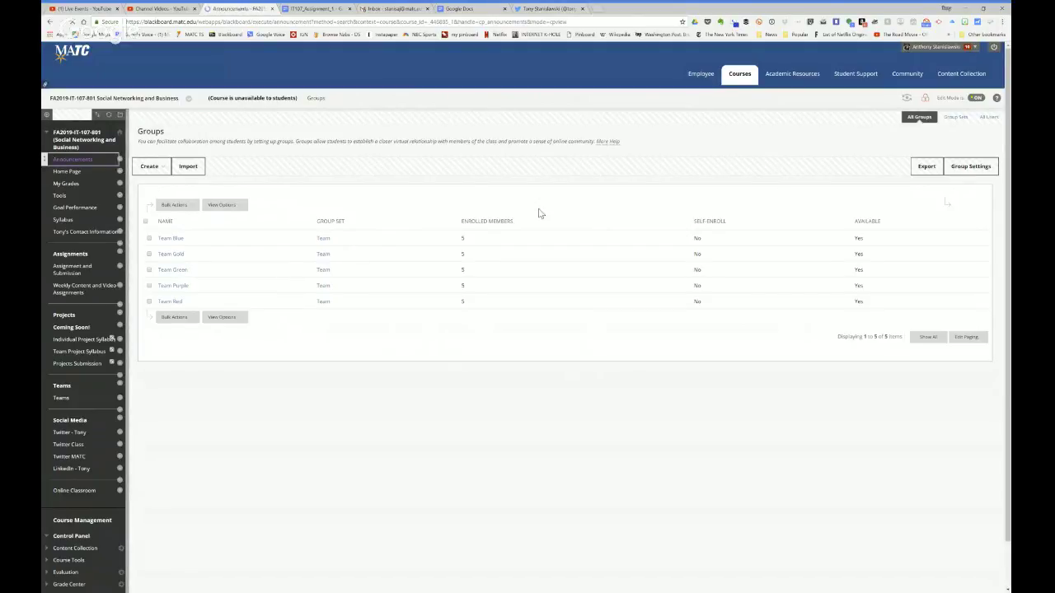